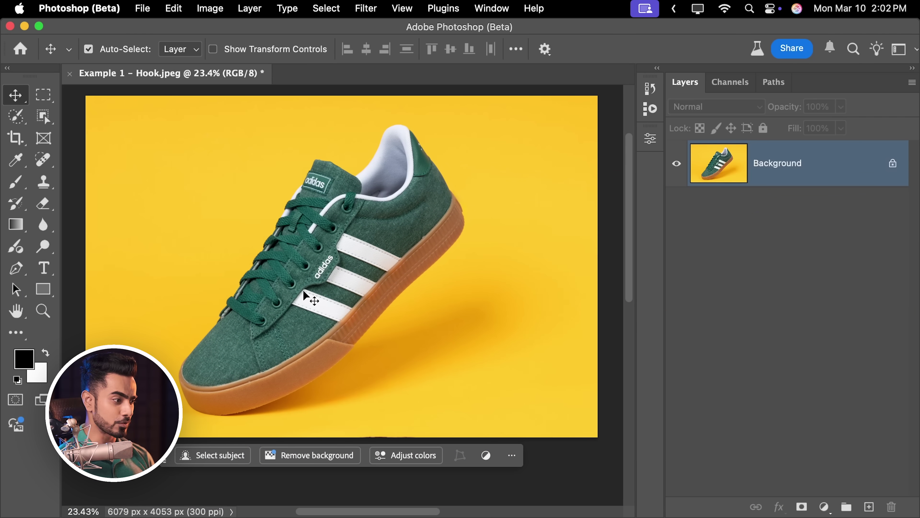
Recolour the shoe black with Adjust colors: target dark green, lower saturation, Hue +40, Lightness -100.
{"action": "left_click", "coordinate": [405, 456]}
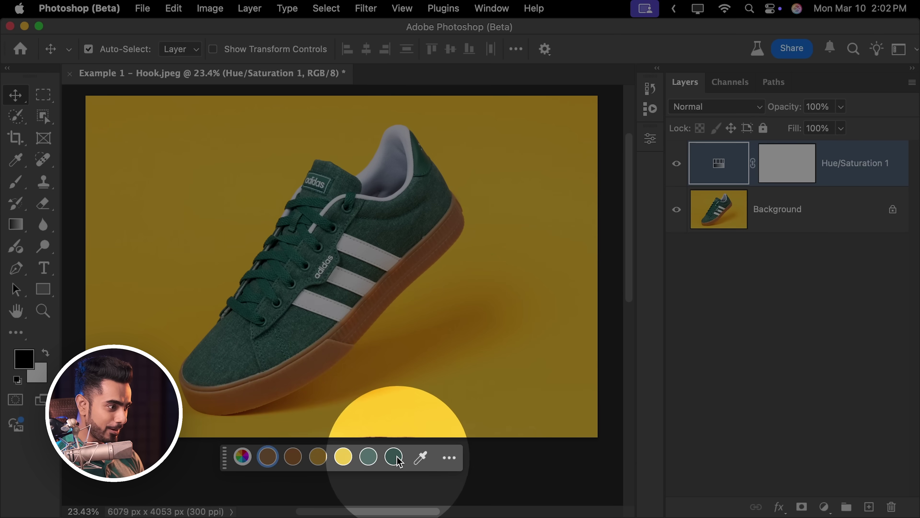
{"action": "left_click", "coordinate": [394, 456]}
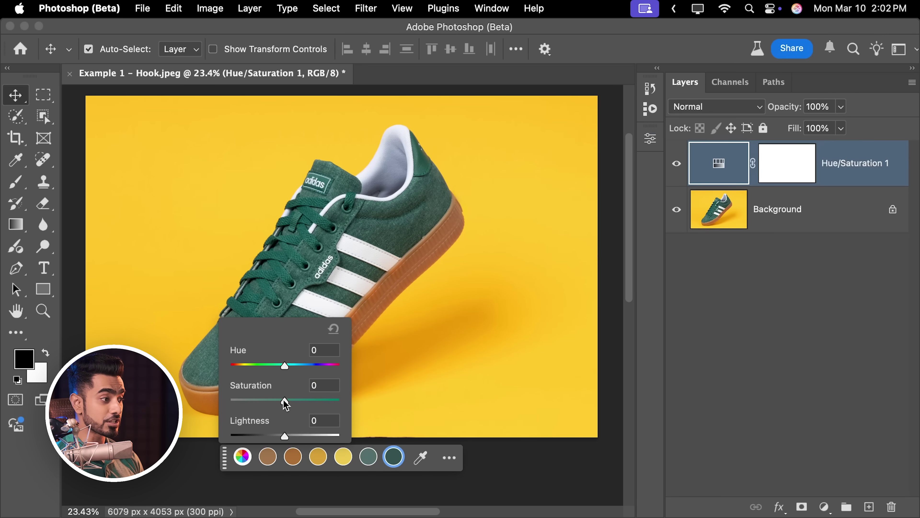
{"action": "left_click_drag", "start_coordinate": [302, 401], "coordinate": [262, 400]}
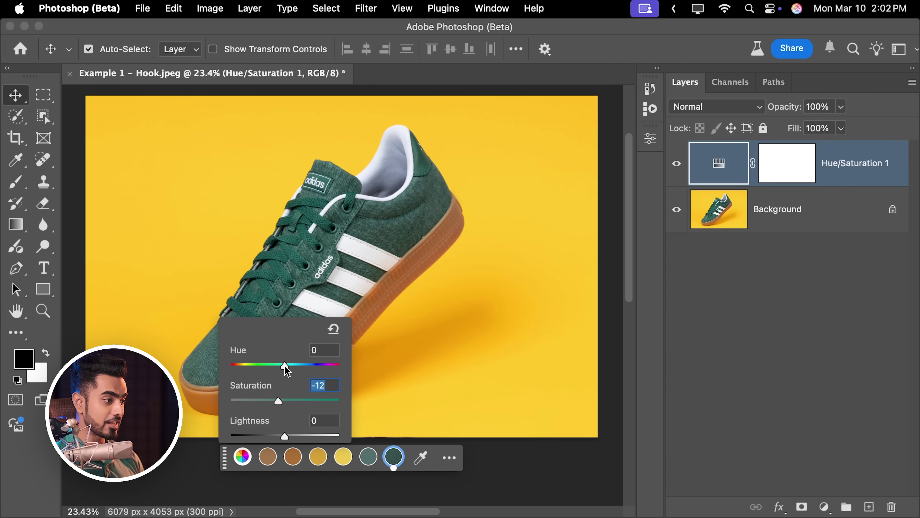
{"action": "left_click_drag", "start_coordinate": [286, 367], "coordinate": [310, 366]}
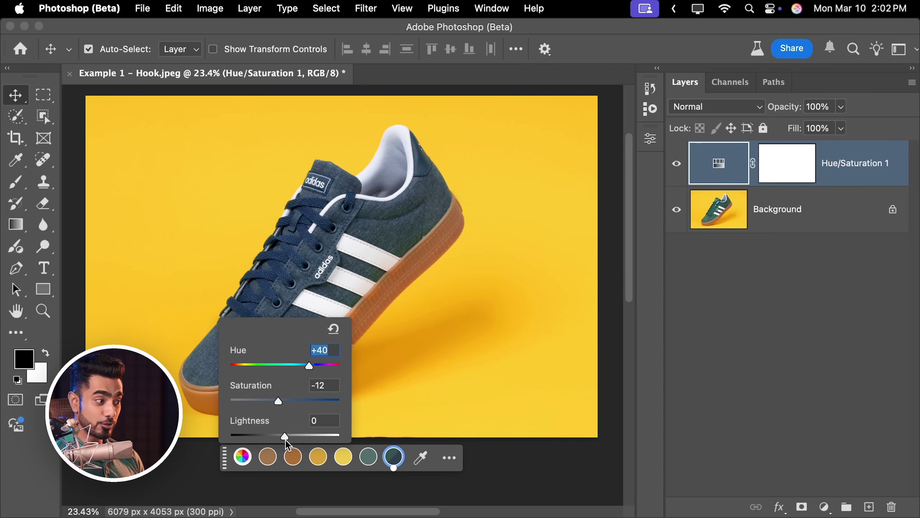
{"action": "left_click_drag", "start_coordinate": [286, 436], "coordinate": [230, 436]}
{"action": "left_click_drag", "start_coordinate": [364, 253], "coordinate": [463, 258]}
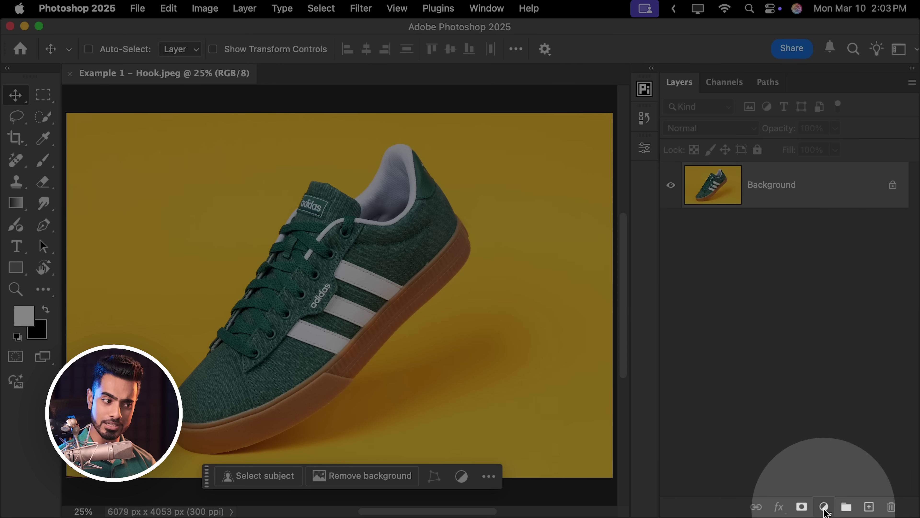
Add a Hue/Saturation adjustment layer limited to the Greens range.
{"action": "left_click", "coordinate": [824, 506]}
{"action": "left_click", "coordinate": [852, 353]}
{"action": "scroll", "coordinate": [368, 308], "scroll_direction": "right", "scroll_amount": 5}
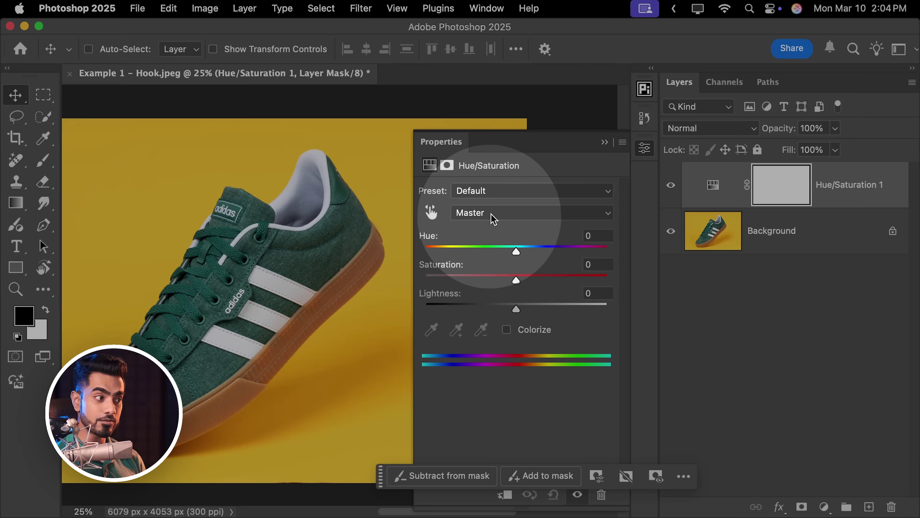
{"action": "left_click", "coordinate": [491, 214]}
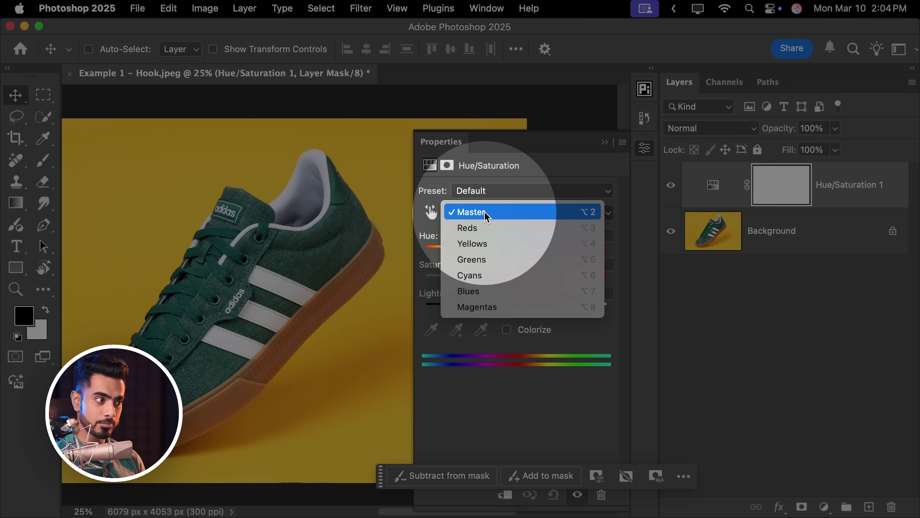
{"action": "left_click", "coordinate": [489, 263]}
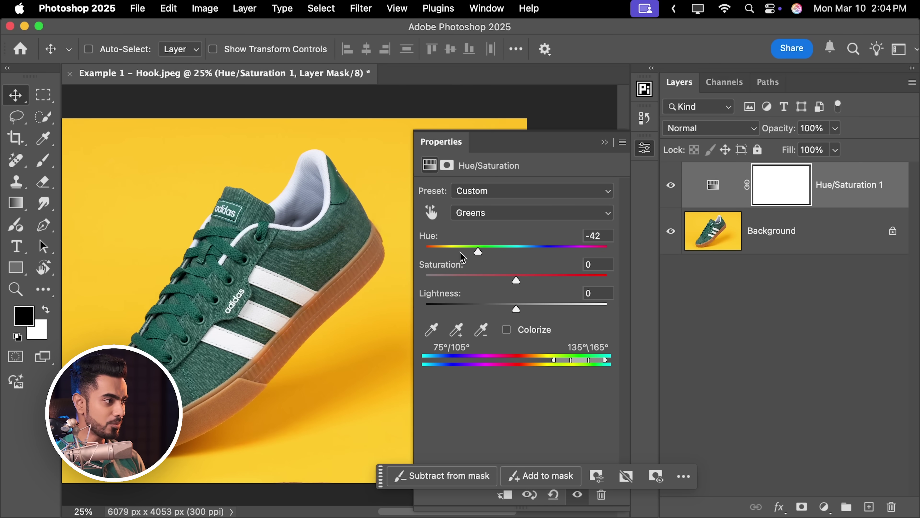
Set the greens Hue to -43, refine the green range, and set Lightness to -100.
{"action": "left_click_drag", "start_coordinate": [491, 251], "coordinate": [477, 251]}
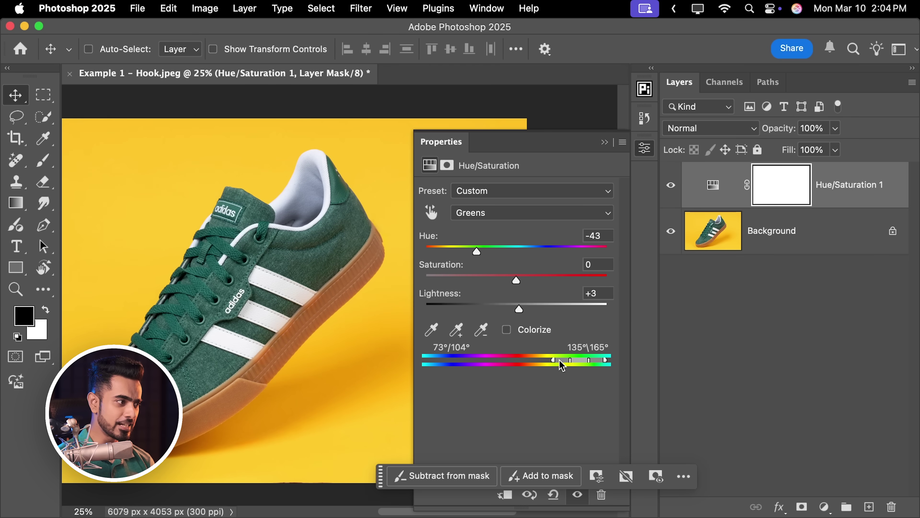
{"action": "left_click_drag", "start_coordinate": [558, 365], "coordinate": [579, 364]}
{"action": "left_click_drag", "start_coordinate": [527, 310], "coordinate": [417, 312]}
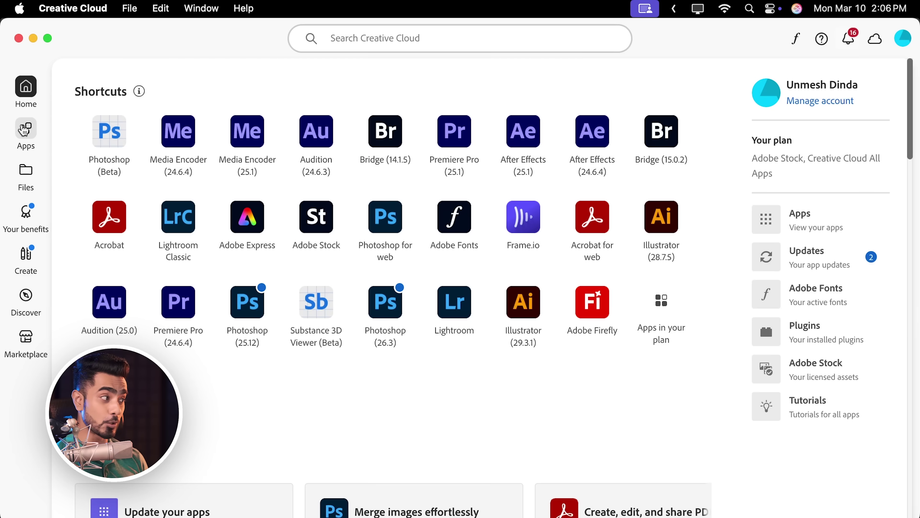
Filter the Creative Cloud Apps page to the Beta apps.
{"action": "left_click", "coordinate": [25, 130]}
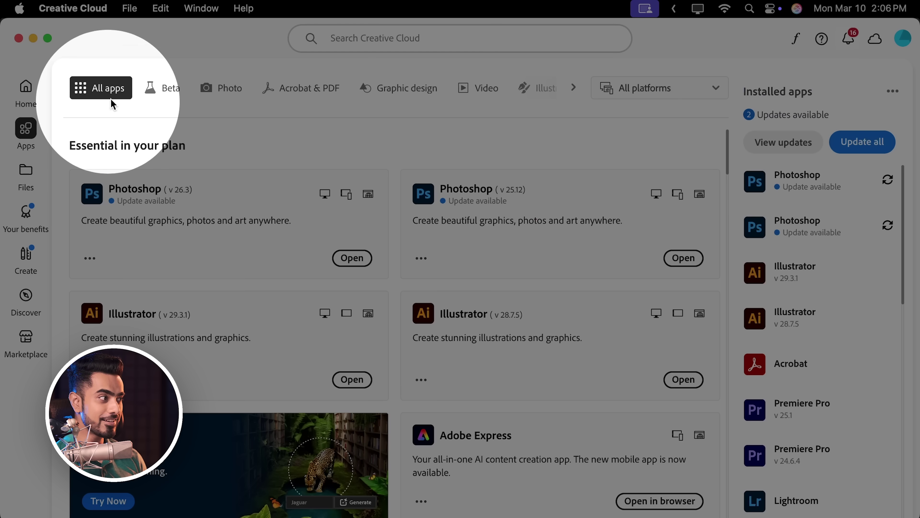
{"action": "left_click", "coordinate": [169, 93]}
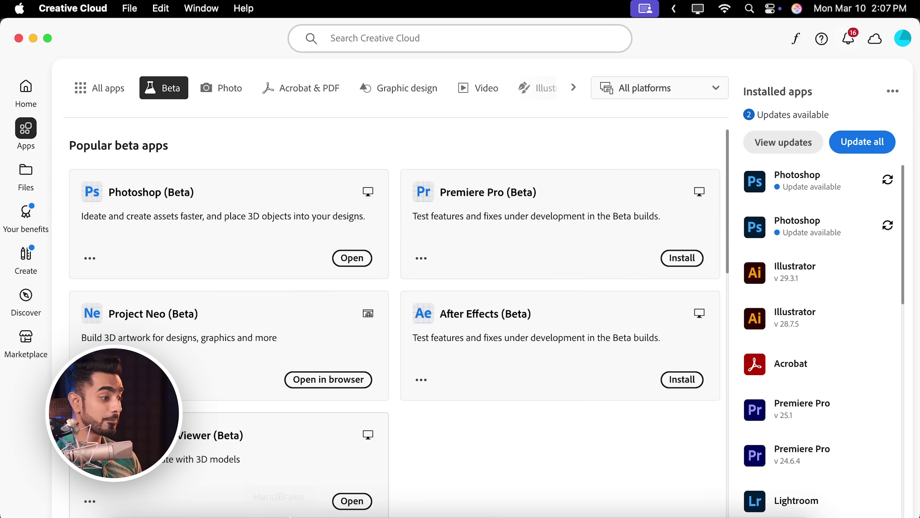
Review the black shoe in Photoshop 2025, then switch to the portrait in Photoshop (Beta).
{"action": "left_click", "coordinate": [215, 500]}
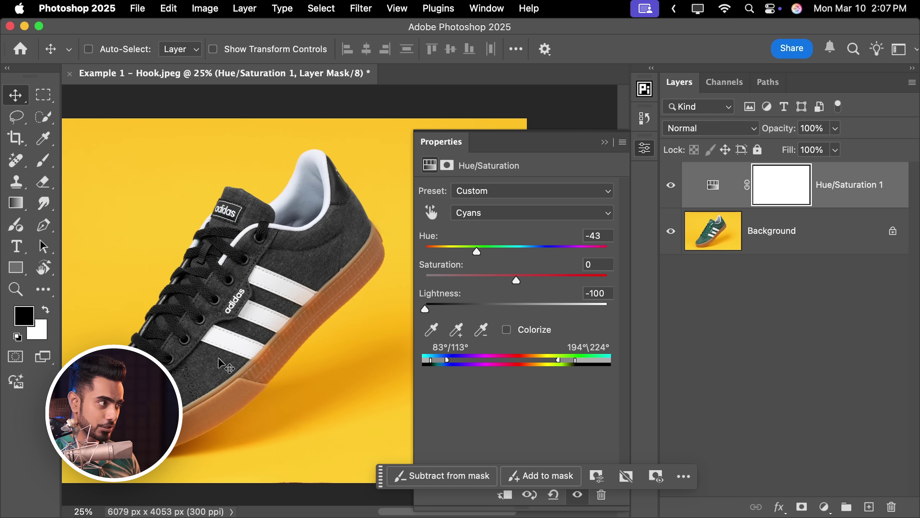
{"action": "mouse_move", "coordinate": [288, 514]}
{"action": "left_click", "coordinate": [754, 502]}
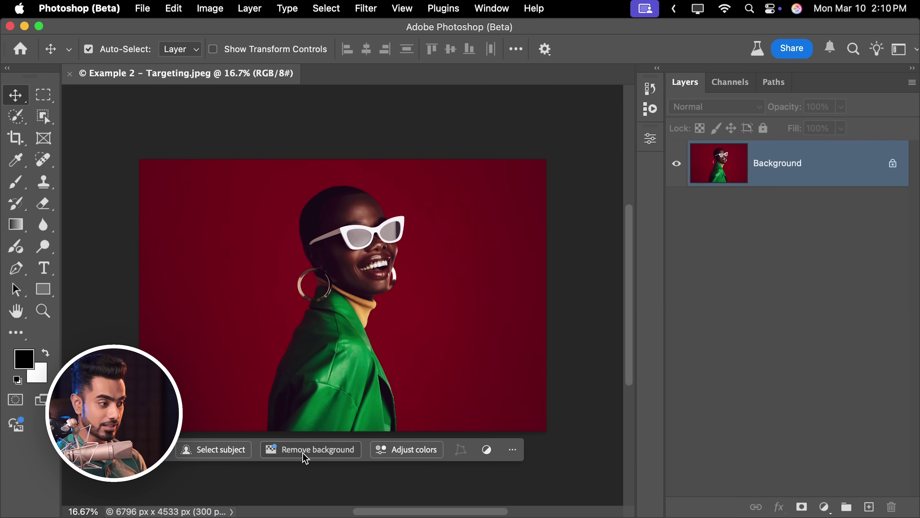
Hide the contextual task bar, then restore it from the pasteboard right-click menu.
{"action": "left_click", "coordinate": [449, 449]}
{"action": "left_click", "coordinate": [513, 449]}
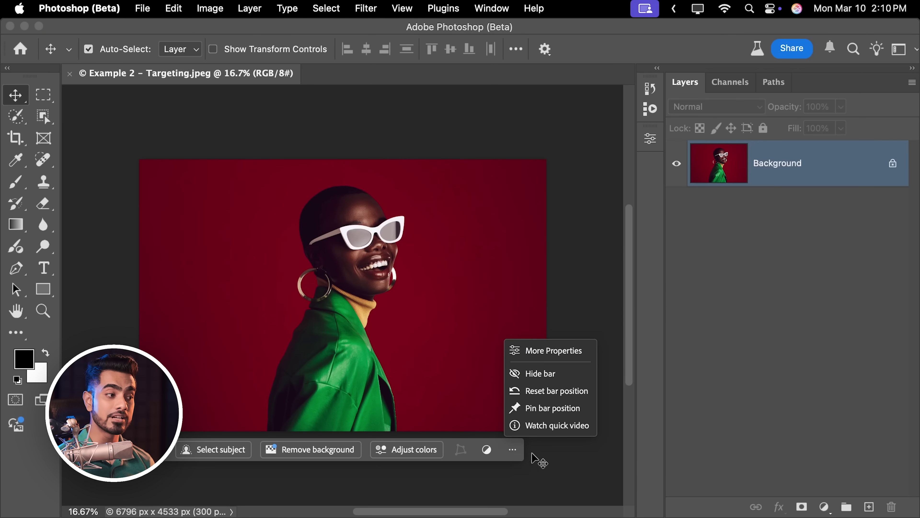
{"action": "left_click", "coordinate": [555, 373]}
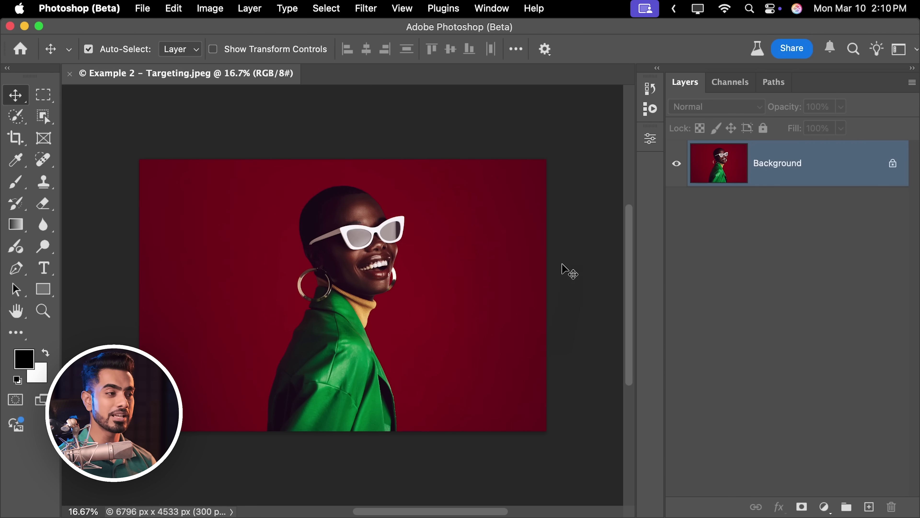
{"action": "right_click", "coordinate": [596, 140]}
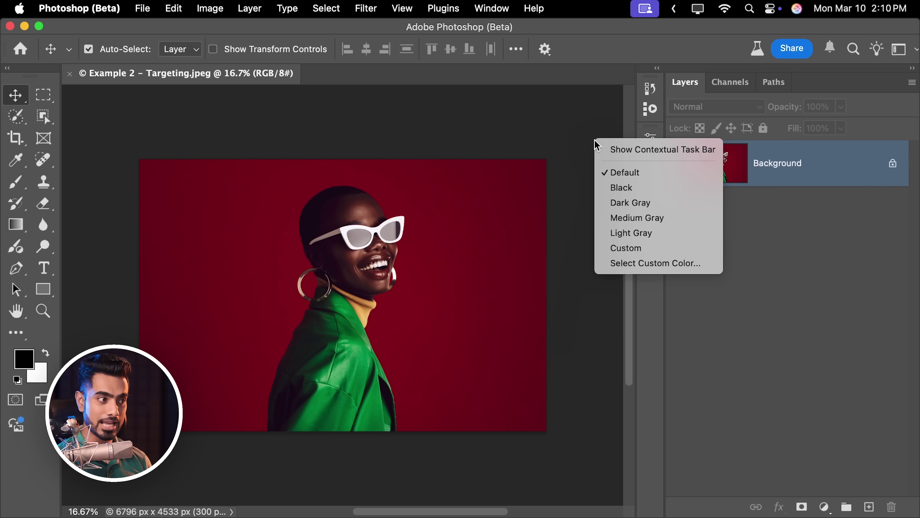
{"action": "left_click", "coordinate": [625, 155]}
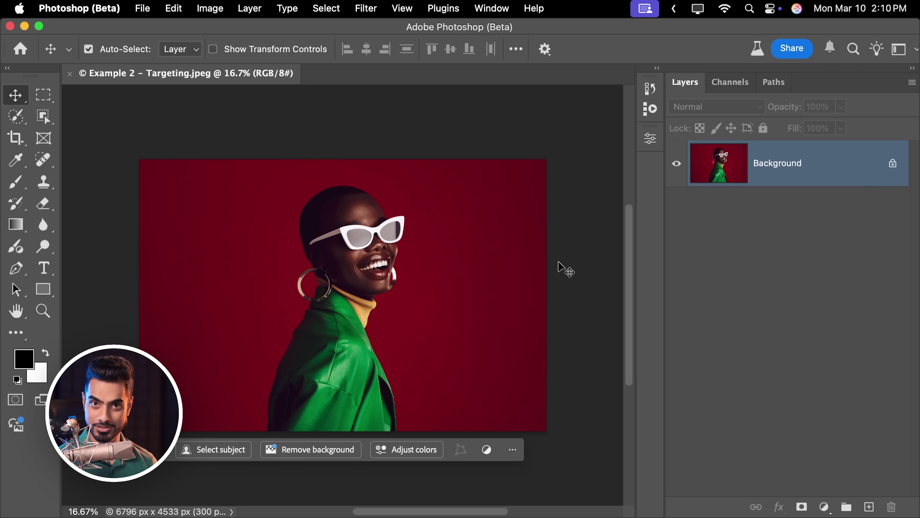
Hide the task bar again, restore it via Window > Contextual Task Bar, and add Layer 1.
{"action": "left_click", "coordinate": [512, 451]}
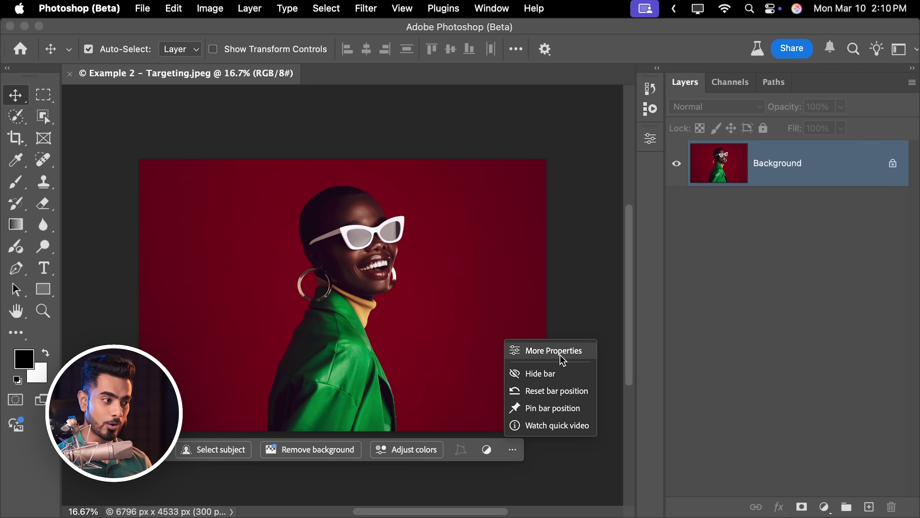
{"action": "left_click", "coordinate": [550, 376]}
{"action": "left_click", "coordinate": [493, 9]}
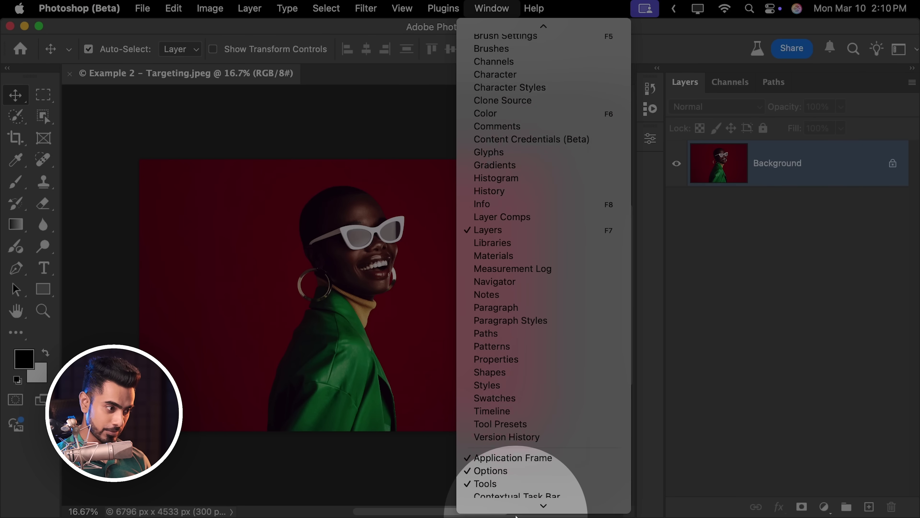
{"action": "left_click", "coordinate": [514, 484]}
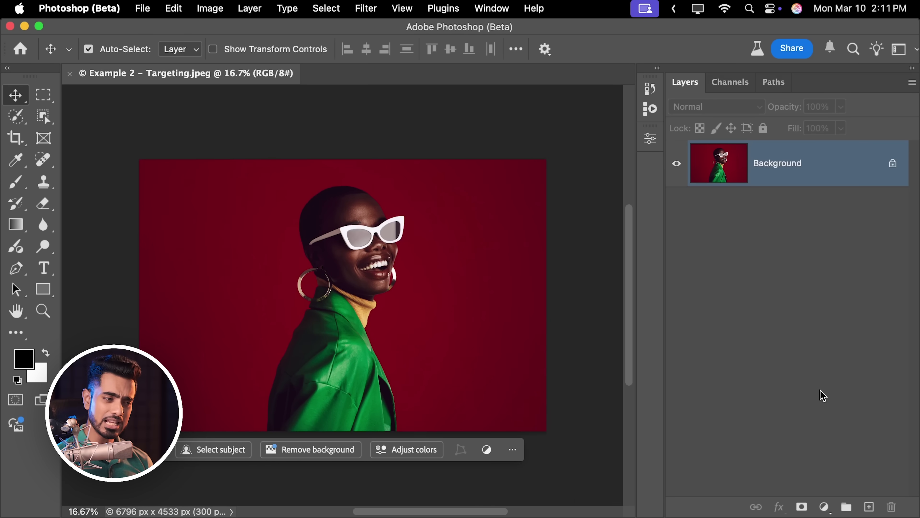
{"action": "left_click", "coordinate": [870, 504]}
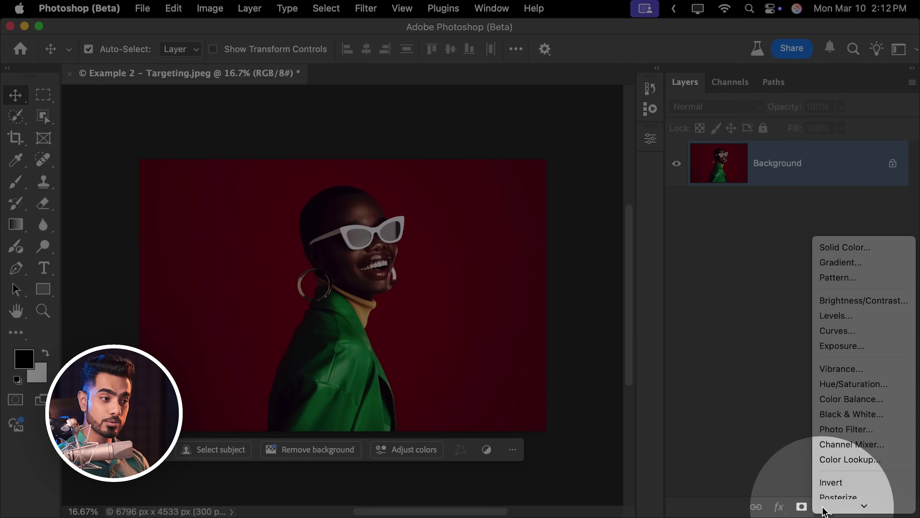
Add a Hue/Saturation layer to the portrait and target the jacket's green swatch.
{"action": "left_click", "coordinate": [850, 373]}
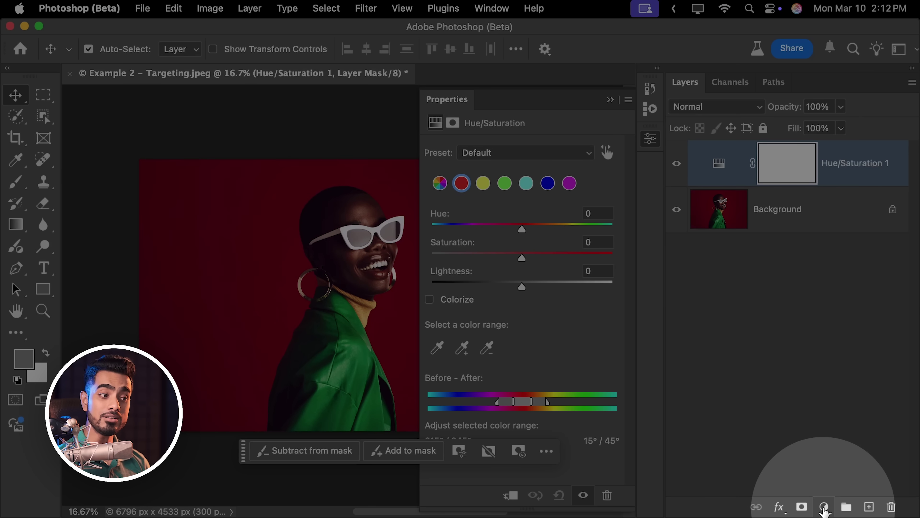
{"action": "left_click", "coordinate": [824, 506]}
{"action": "left_click", "coordinate": [760, 372]}
{"action": "scroll", "coordinate": [368, 261], "scroll_direction": "right", "scroll_amount": 5}
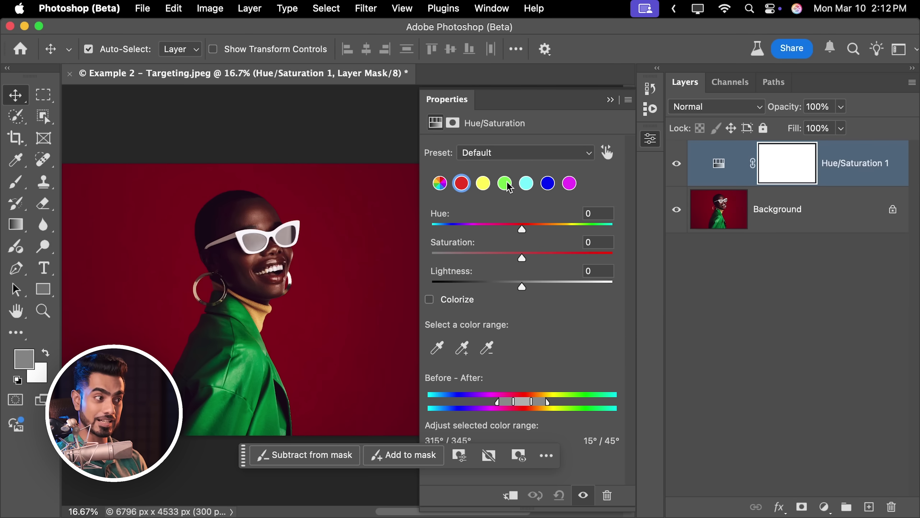
{"action": "left_click", "coordinate": [505, 185]}
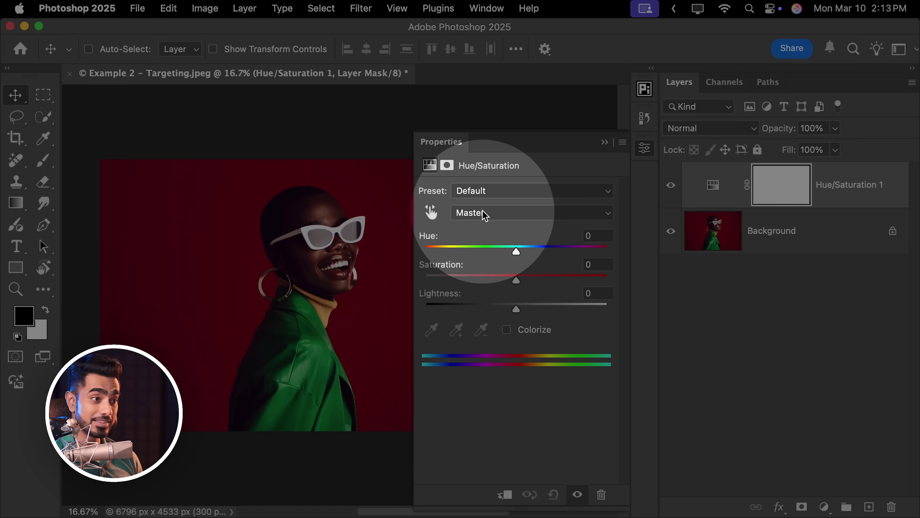
Choose Greens from the Hue/Saturation channel dropdown.
{"action": "left_click", "coordinate": [491, 213]}
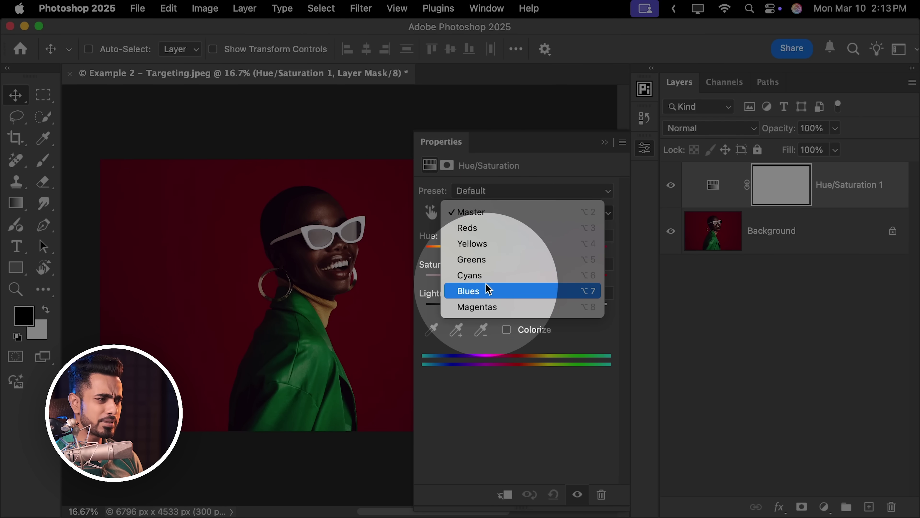
{"action": "left_click", "coordinate": [489, 260]}
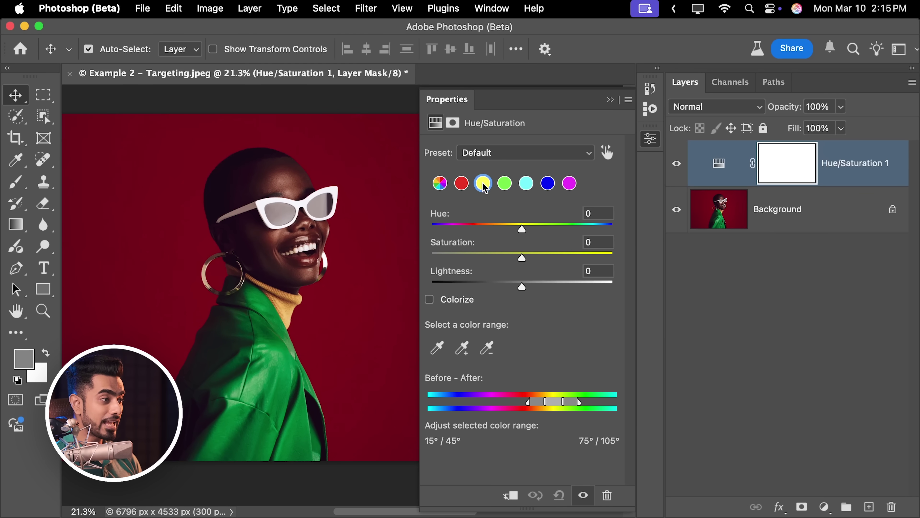
Target the greens, raise Lightness to +100, and widen the green range so the jacket goes grey.
{"action": "left_click", "coordinate": [505, 183]}
{"action": "left_click", "coordinate": [526, 183]}
{"action": "left_click", "coordinate": [506, 184]}
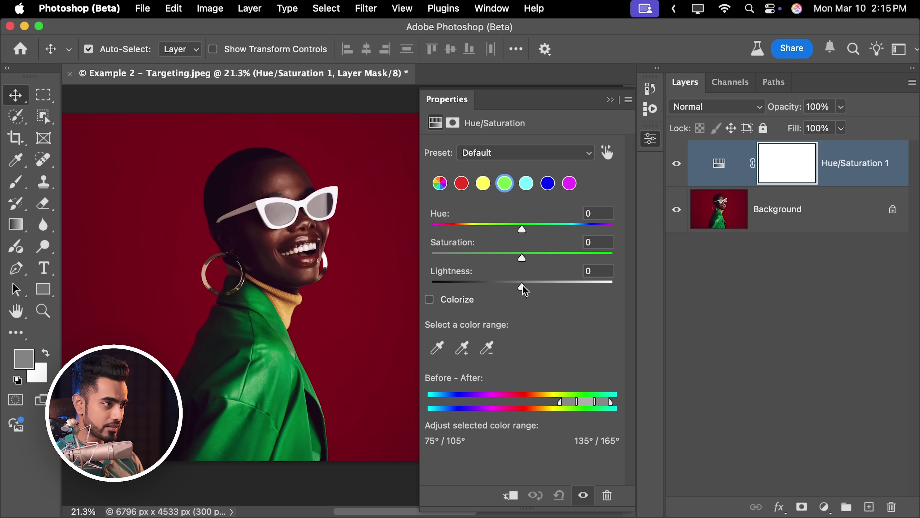
{"action": "left_click_drag", "start_coordinate": [524, 290], "coordinate": [582, 285]}
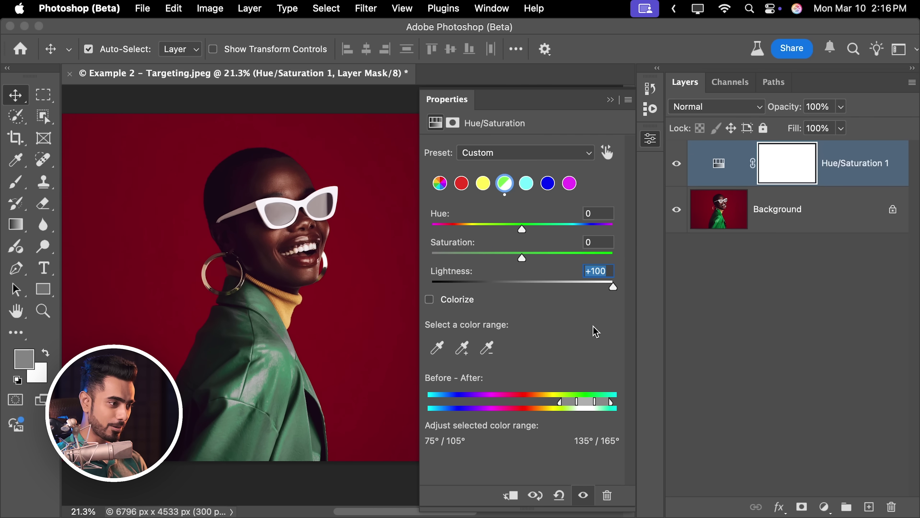
{"action": "left_click_drag", "start_coordinate": [603, 406], "coordinate": [610, 406]}
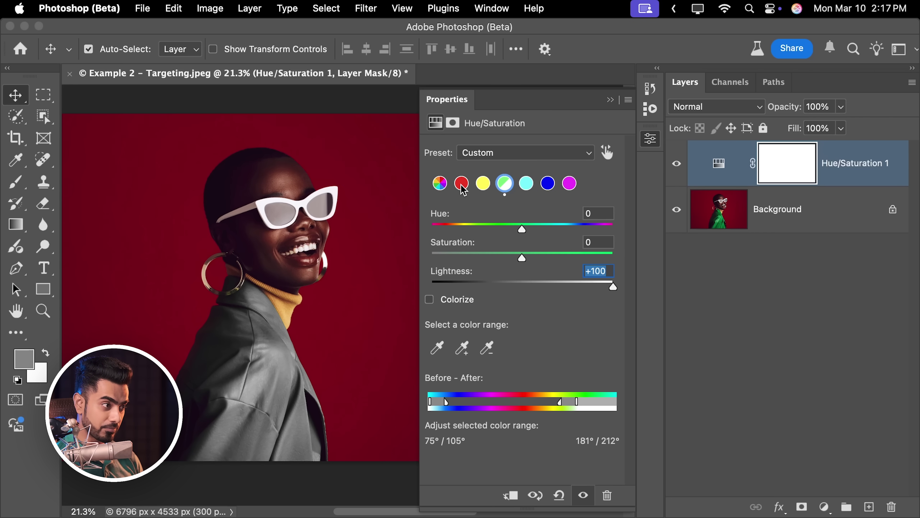
Target the reds and set Hue +116, Saturation -57 to turn the backdrop green.
{"action": "left_click", "coordinate": [462, 184]}
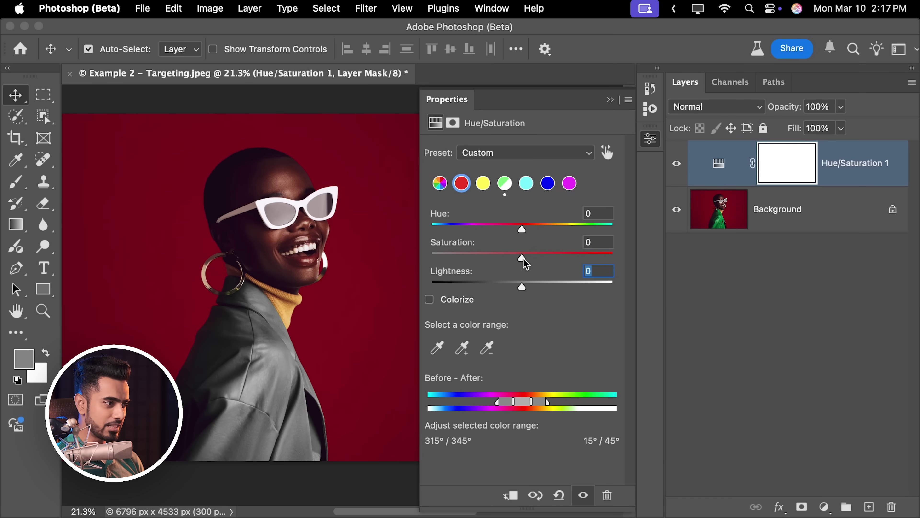
{"action": "mouse_move", "coordinate": [521, 229]}
{"action": "left_mouse_down"}
{"action": "mouse_move", "coordinate": [549, 229]}
{"action": "mouse_move", "coordinate": [538, 233]}
{"action": "left_mouse_up"}
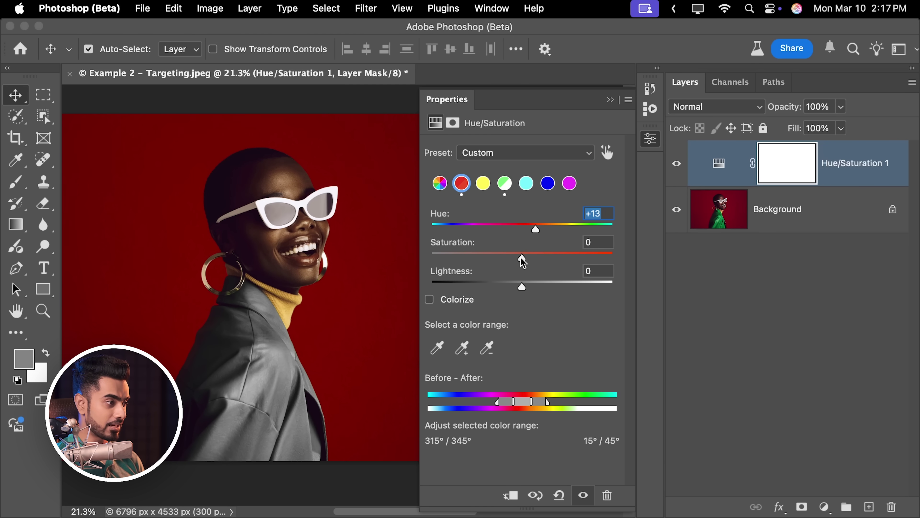
{"action": "left_click", "coordinate": [471, 261]}
{"action": "left_click_drag", "start_coordinate": [534, 229], "coordinate": [522, 229]}
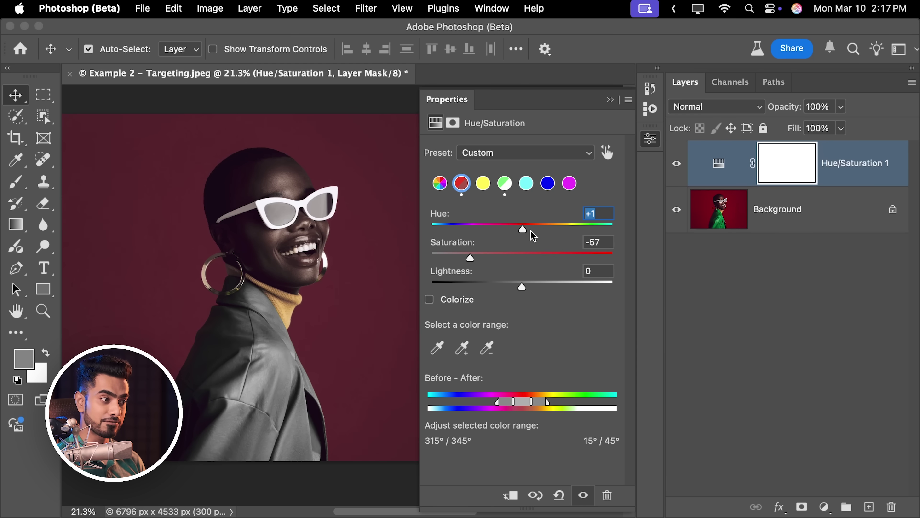
{"action": "left_click_drag", "start_coordinate": [523, 229], "coordinate": [601, 229]}
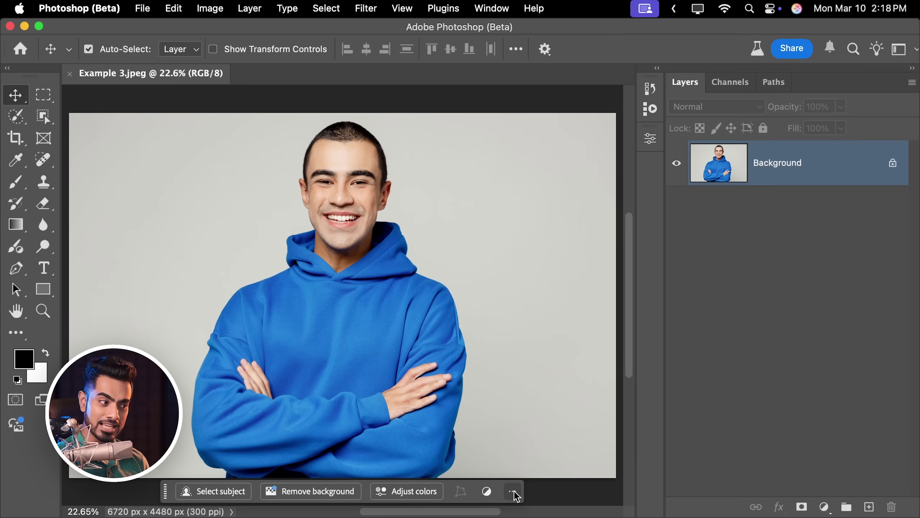
Hide the task bar with Hide bar, then add a Default Hue/Saturation 1 layer above Background.
{"action": "left_click", "coordinate": [513, 491]}
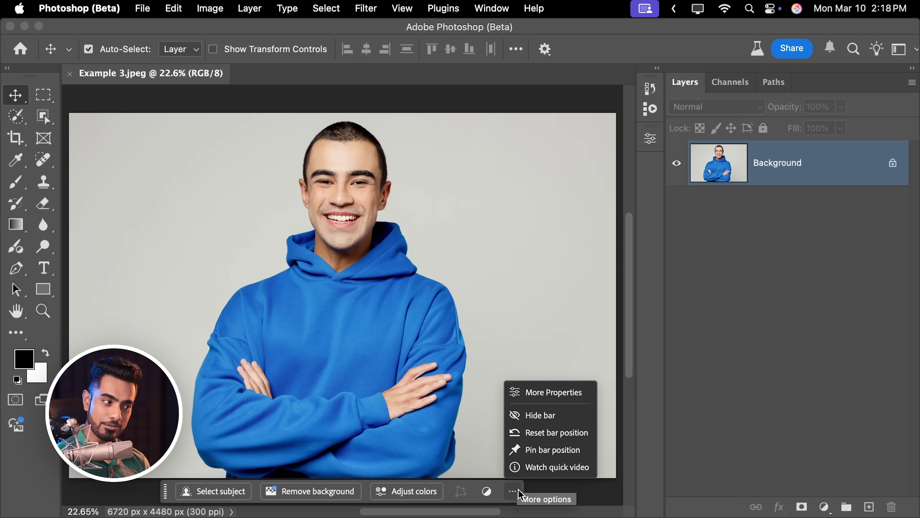
{"action": "left_click", "coordinate": [542, 415]}
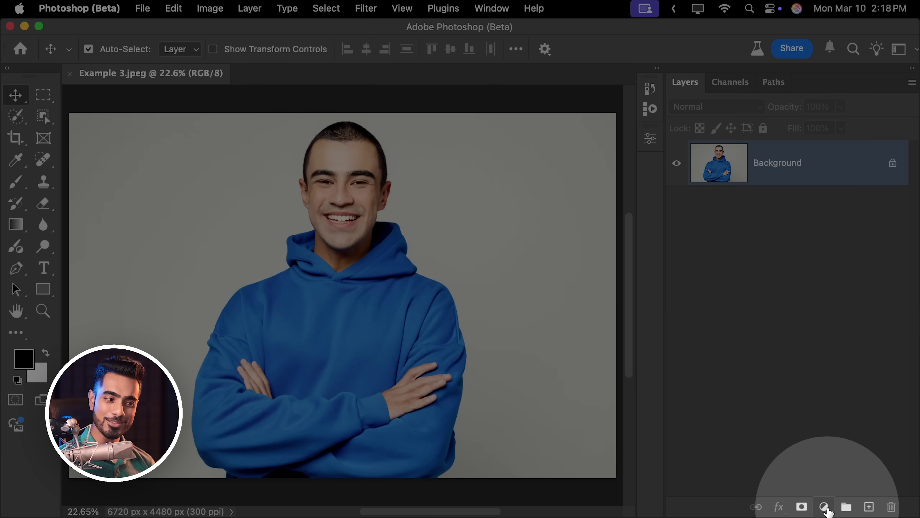
{"action": "left_click", "coordinate": [824, 507]}
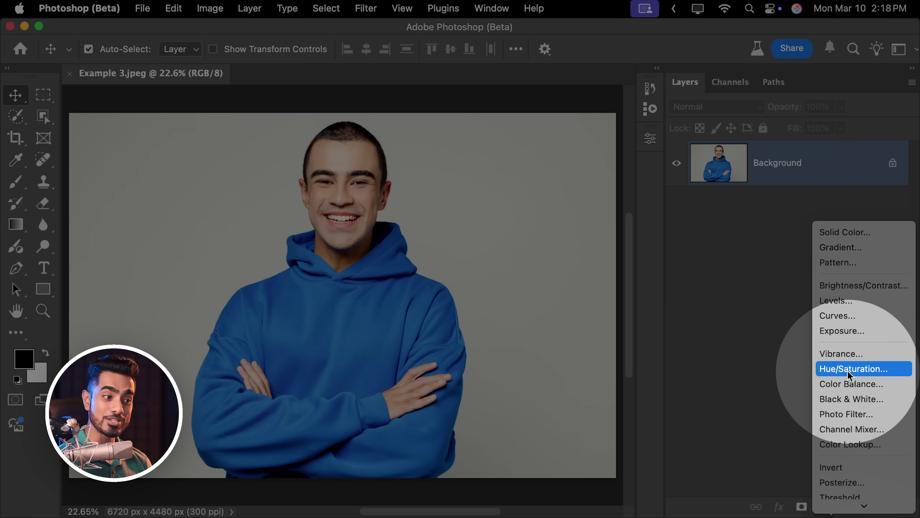
{"action": "left_click", "coordinate": [848, 370]}
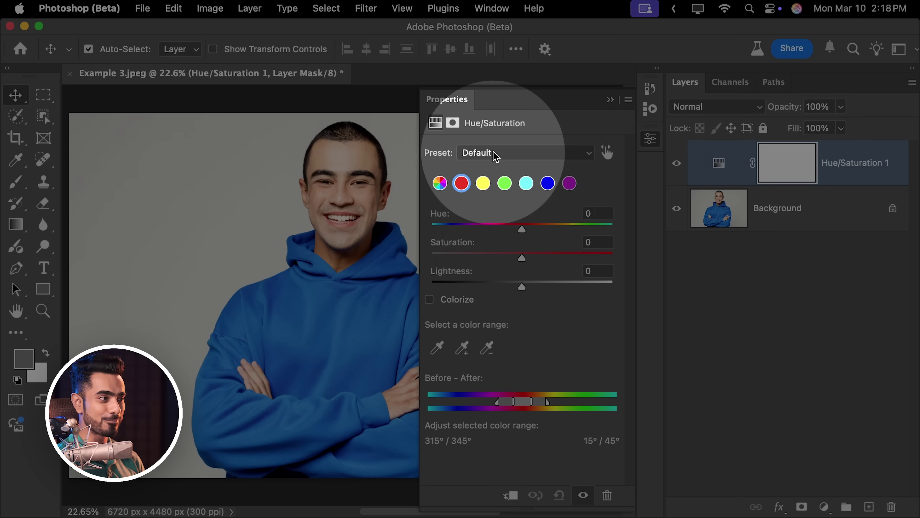
Switch the Hue/Saturation preset to Prominent Colors.
{"action": "left_click", "coordinate": [496, 156]}
{"action": "left_click", "coordinate": [507, 169]}
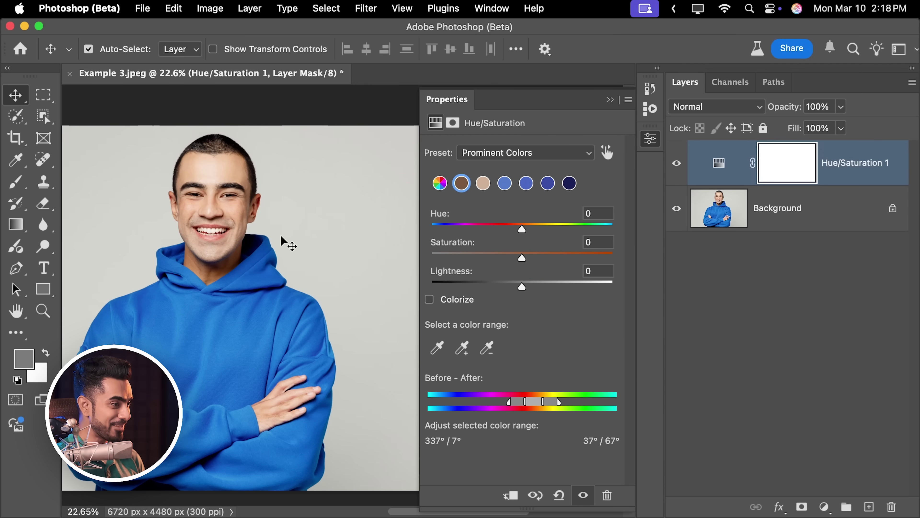
{"action": "left_click_drag", "start_coordinate": [289, 228], "coordinate": [329, 221]}
Target the hoodie's blue swatches, shift hue and saturation, and drag Lightness to -100.
{"action": "left_click", "coordinate": [483, 183]}
{"action": "left_click", "coordinate": [462, 183]}
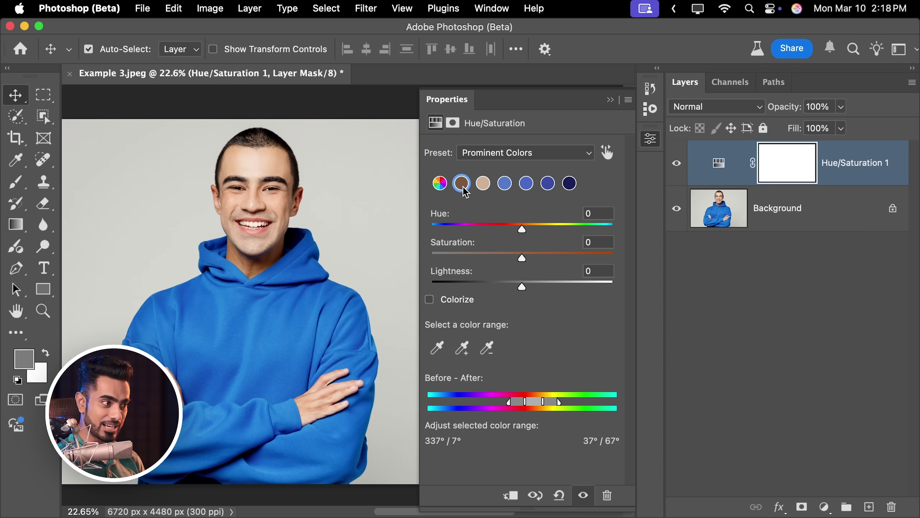
{"action": "left_click", "coordinate": [550, 185]}
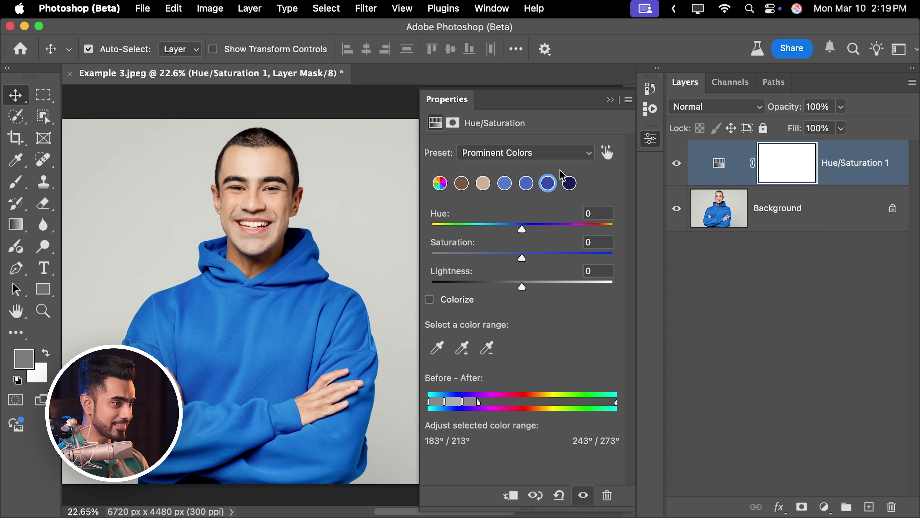
{"action": "left_click_drag", "start_coordinate": [522, 229], "coordinate": [529, 258]}
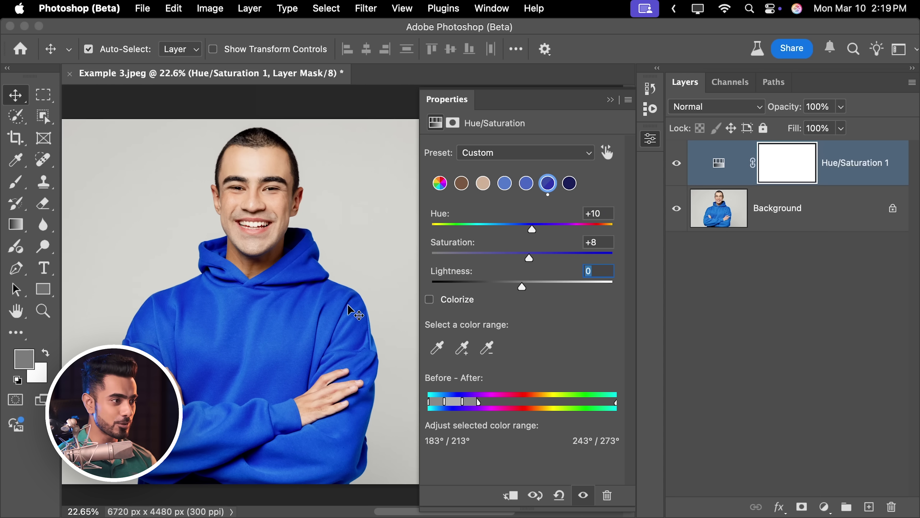
{"action": "left_click", "coordinate": [527, 183]}
{"action": "left_click_drag", "start_coordinate": [520, 286], "coordinate": [411, 286]}
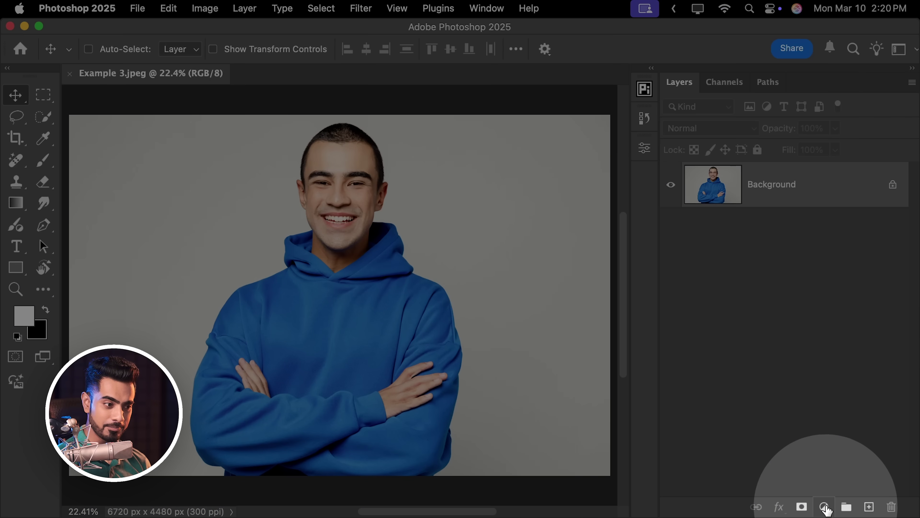
Add a Hue/Saturation layer on Blues at Hue +49, Saturation +20, Lightness -100, range widened.
{"action": "left_click", "coordinate": [825, 507]}
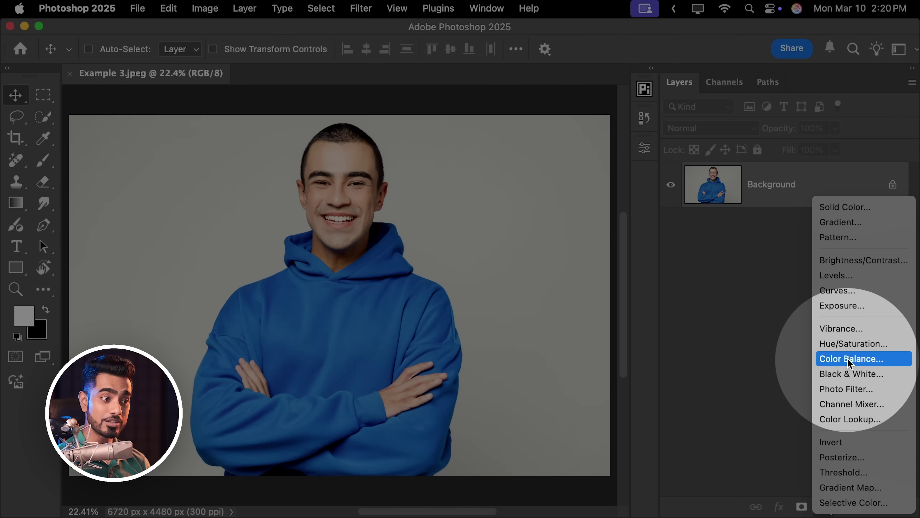
{"action": "left_click", "coordinate": [850, 343]}
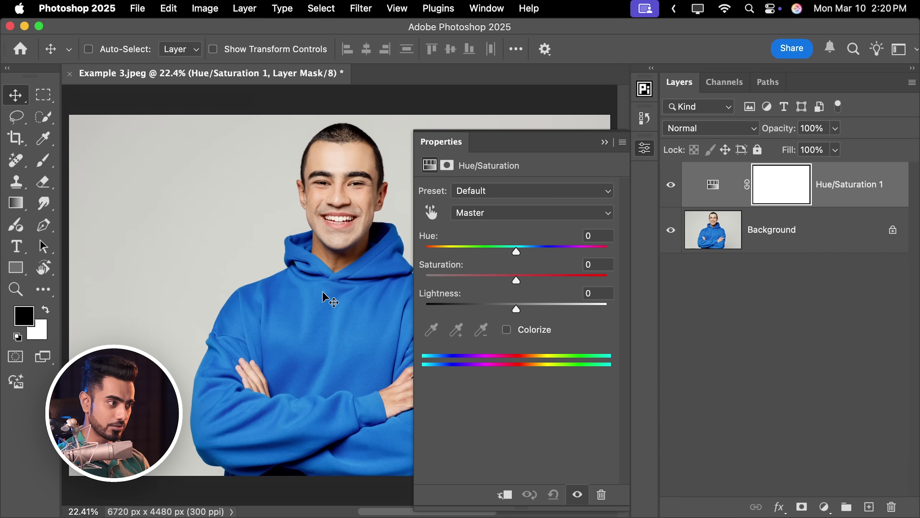
{"action": "left_click_drag", "start_coordinate": [320, 292], "coordinate": [229, 302]}
{"action": "left_click", "coordinate": [499, 218]}
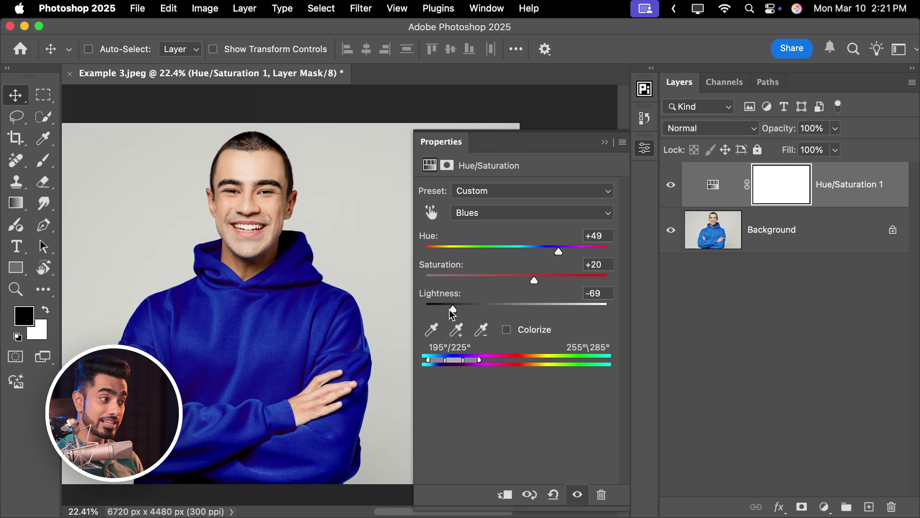
{"action": "left_click_drag", "start_coordinate": [452, 312], "coordinate": [395, 325]}
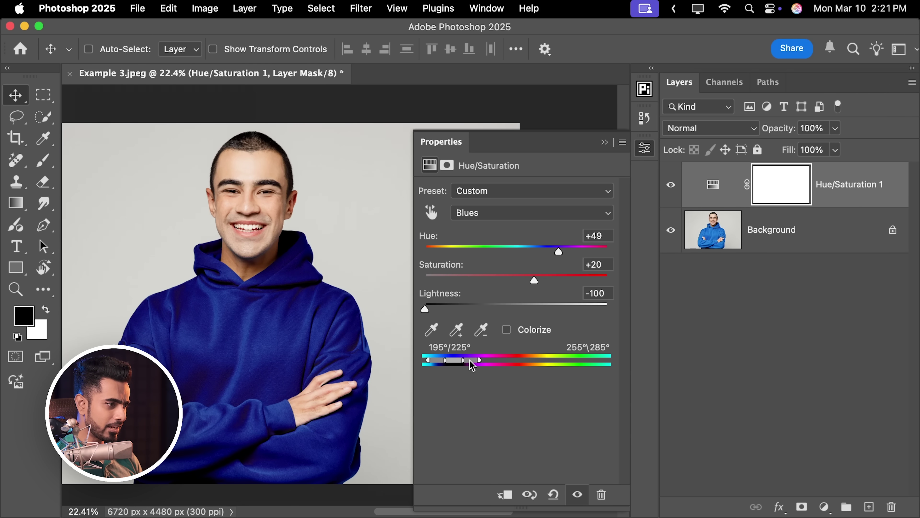
{"action": "left_click_drag", "start_coordinate": [441, 366], "coordinate": [430, 367]}
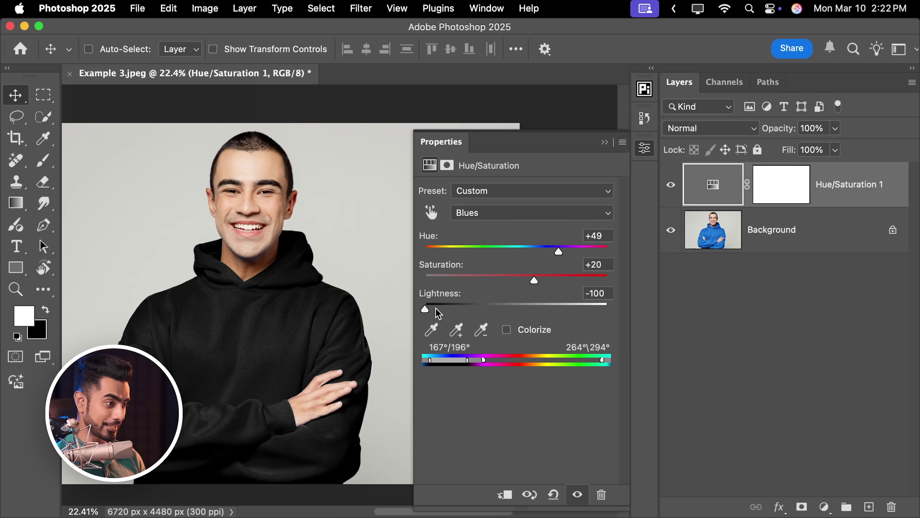
Slide the blue range back, then reopen Hue/Saturation 1 and select the Magentas 2 range.
{"action": "left_click_drag", "start_coordinate": [453, 362], "coordinate": [478, 367]}
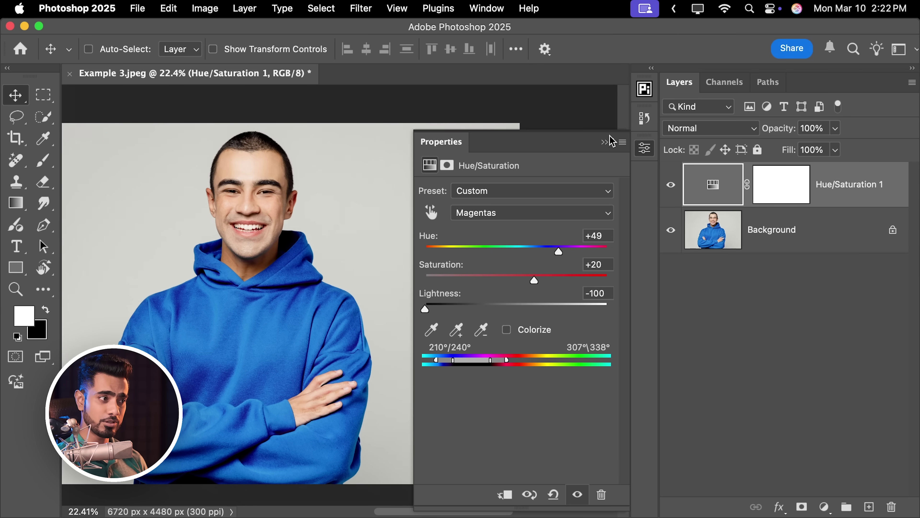
{"action": "left_click", "coordinate": [610, 138]}
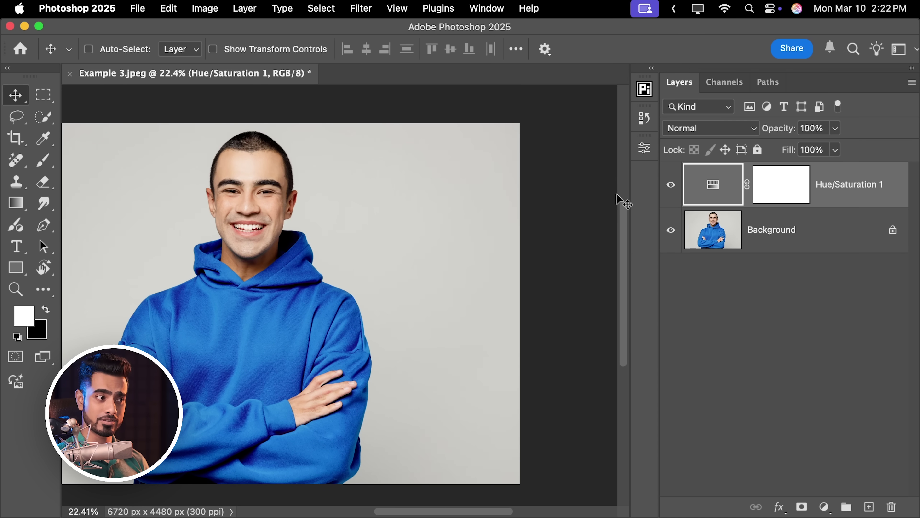
{"action": "left_click", "coordinate": [699, 382]}
{"action": "double_click", "coordinate": [709, 188]}
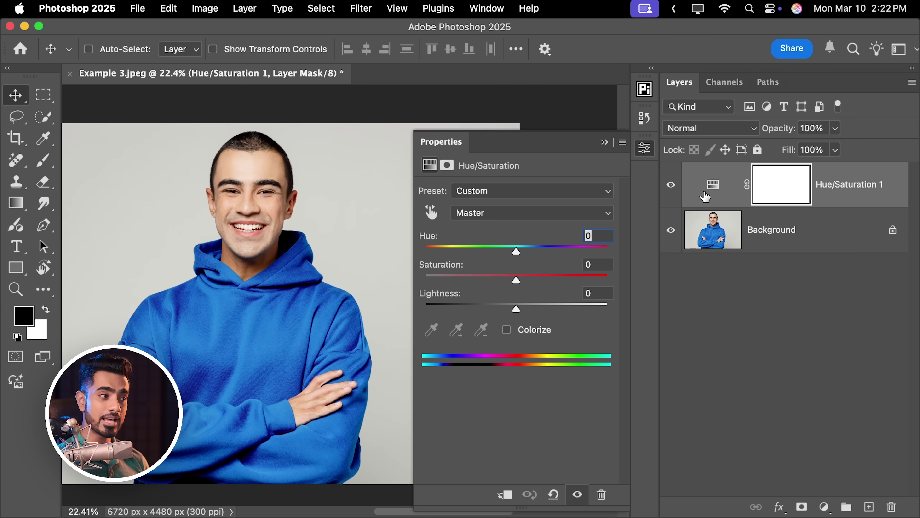
{"action": "left_click", "coordinate": [518, 212]}
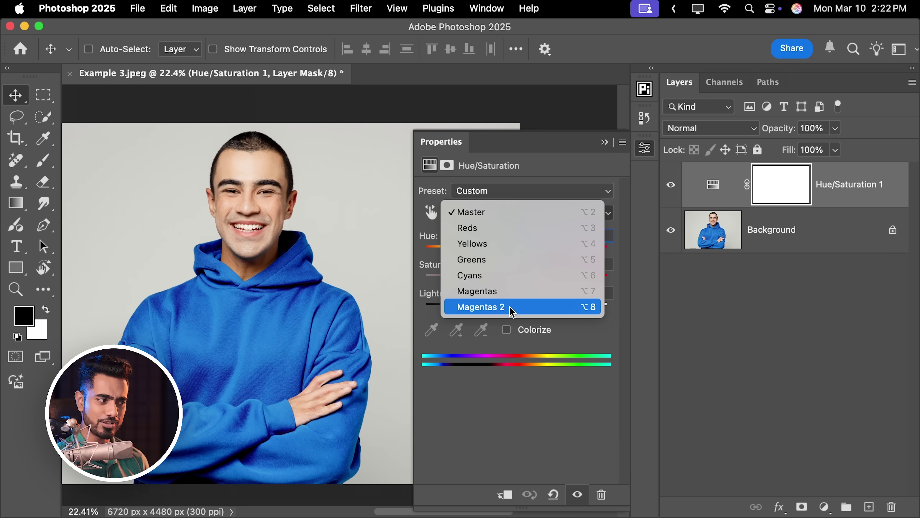
{"action": "left_click", "coordinate": [514, 292]}
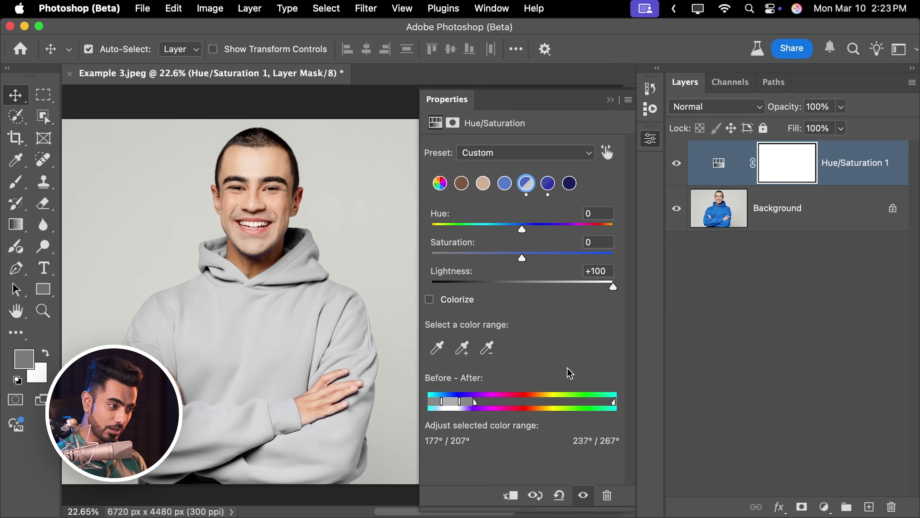
Reset the adjustment, then set the blues to Lightness -100 with a widened range.
{"action": "left_click", "coordinate": [560, 497]}
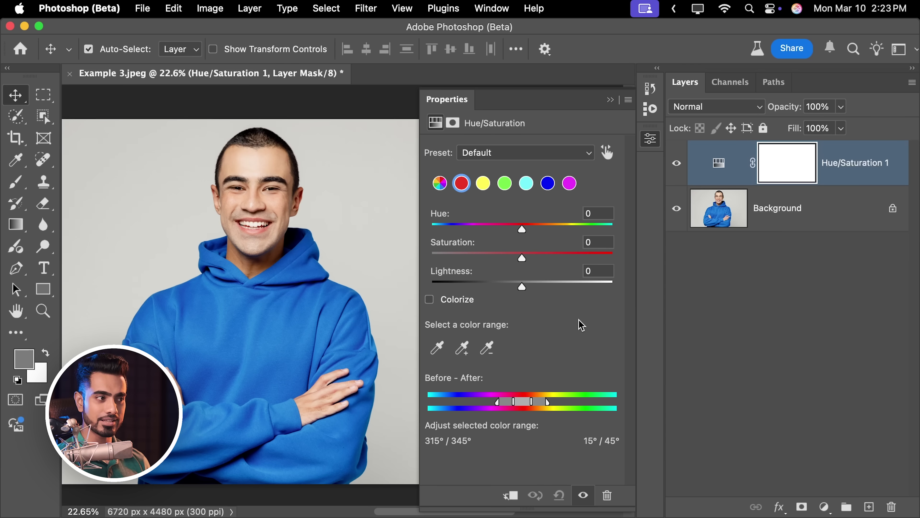
{"action": "left_click", "coordinate": [548, 184]}
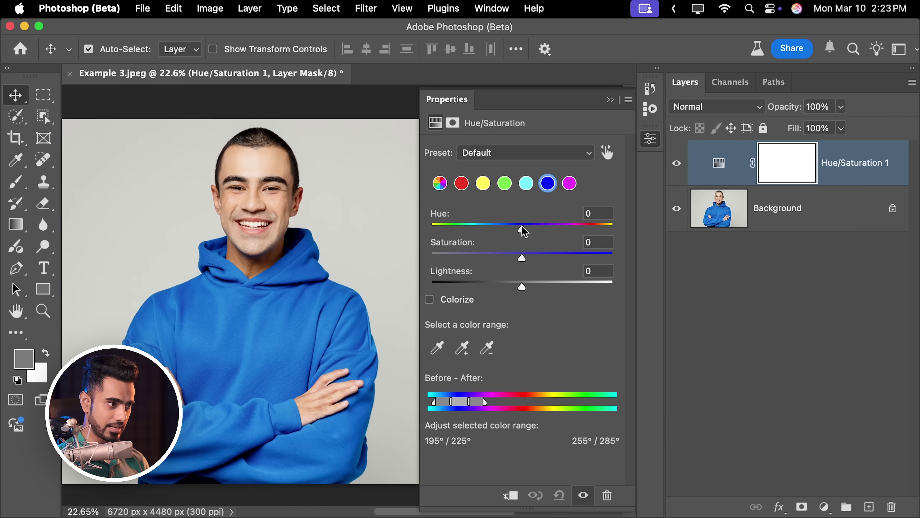
{"action": "left_click_drag", "start_coordinate": [522, 287], "coordinate": [431, 288]}
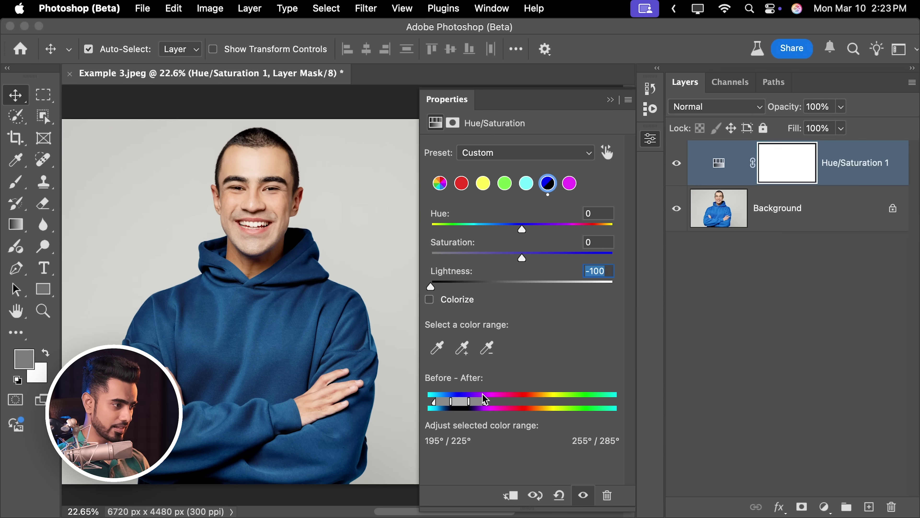
{"action": "left_click_drag", "start_coordinate": [448, 408], "coordinate": [501, 405]}
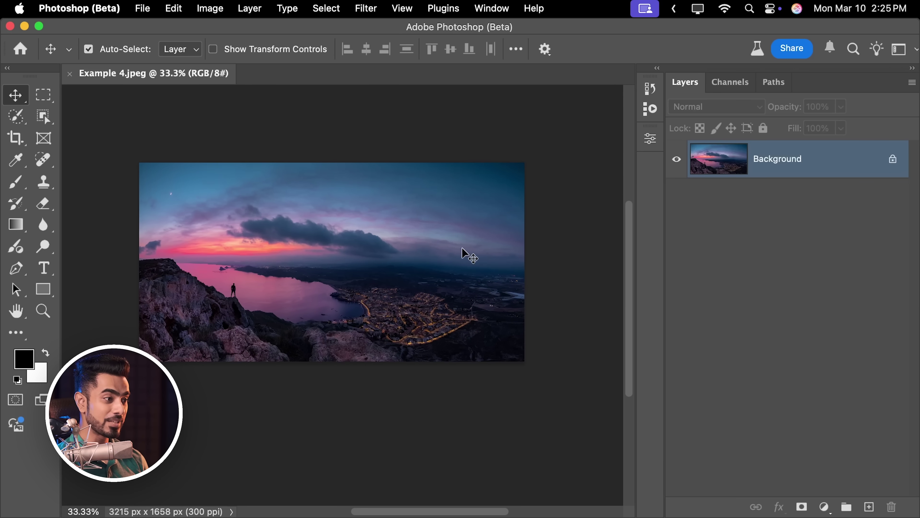
Show the Contextual Task Bar and start Adjust colors on the landscape.
{"action": "right_click", "coordinate": [575, 208]}
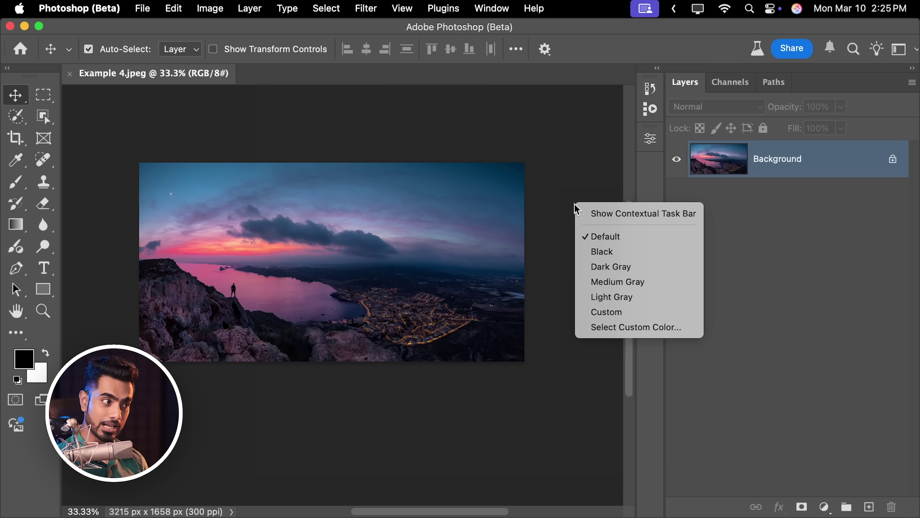
{"action": "left_click", "coordinate": [617, 215]}
{"action": "scroll", "coordinate": [346, 243], "scroll_direction": "up", "scroll_amount": 3}
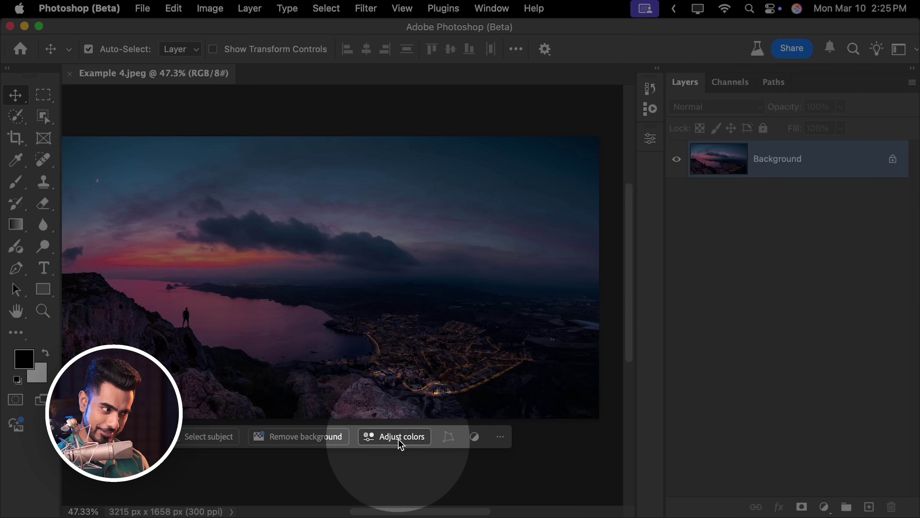
{"action": "left_click", "coordinate": [399, 437]}
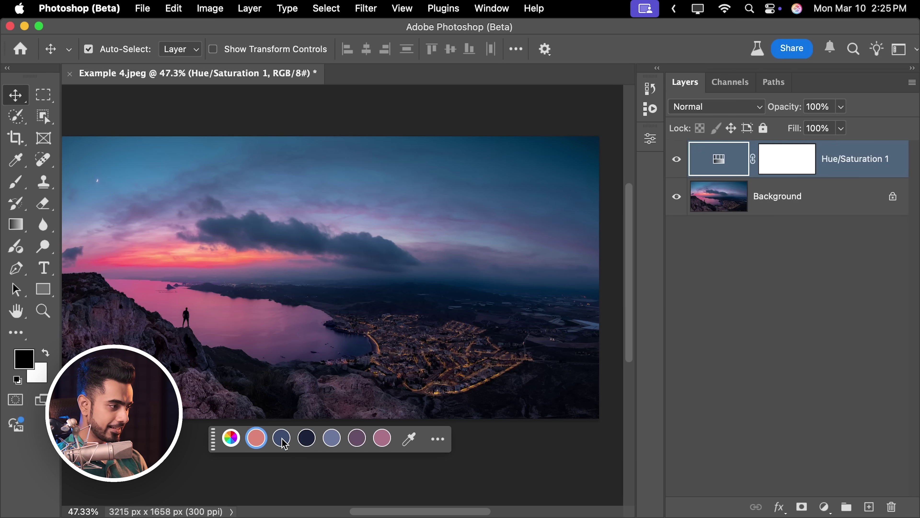
Set the dark blue sky colour to Hue +11, Saturation +23, Lightness +6.
{"action": "left_click", "coordinate": [282, 438]}
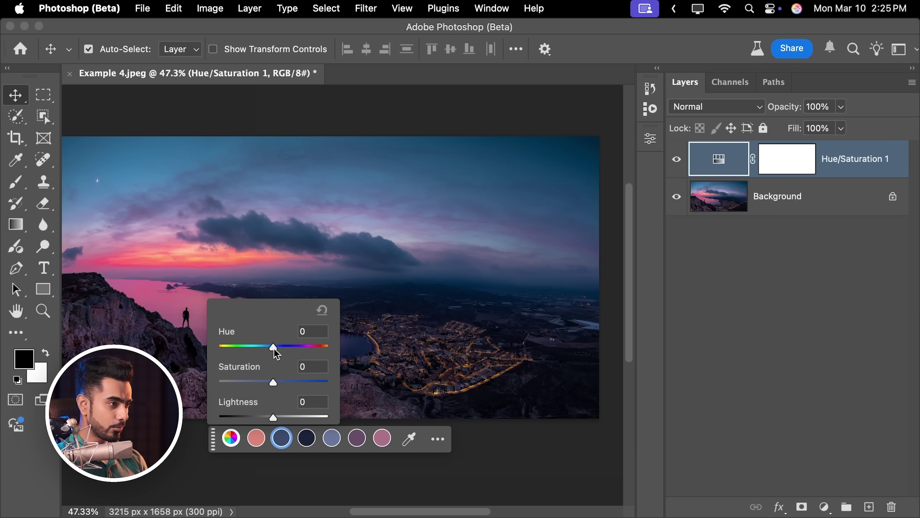
{"action": "left_click_drag", "start_coordinate": [274, 351], "coordinate": [283, 386]}
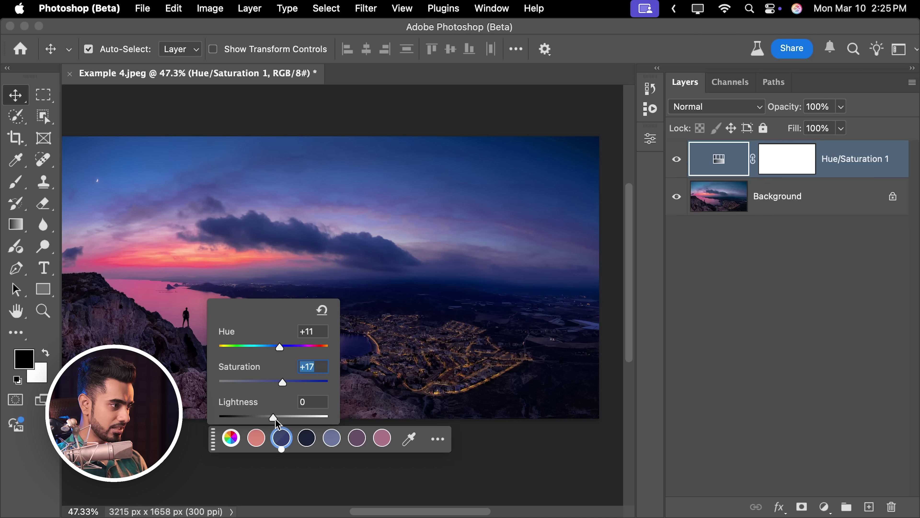
{"action": "left_click_drag", "start_coordinate": [274, 419], "coordinate": [278, 416]}
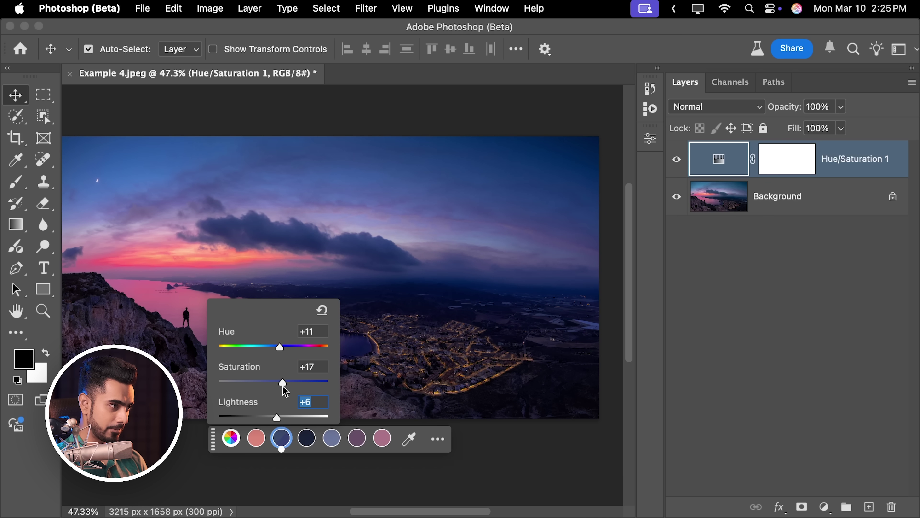
{"action": "left_click", "coordinate": [286, 383]}
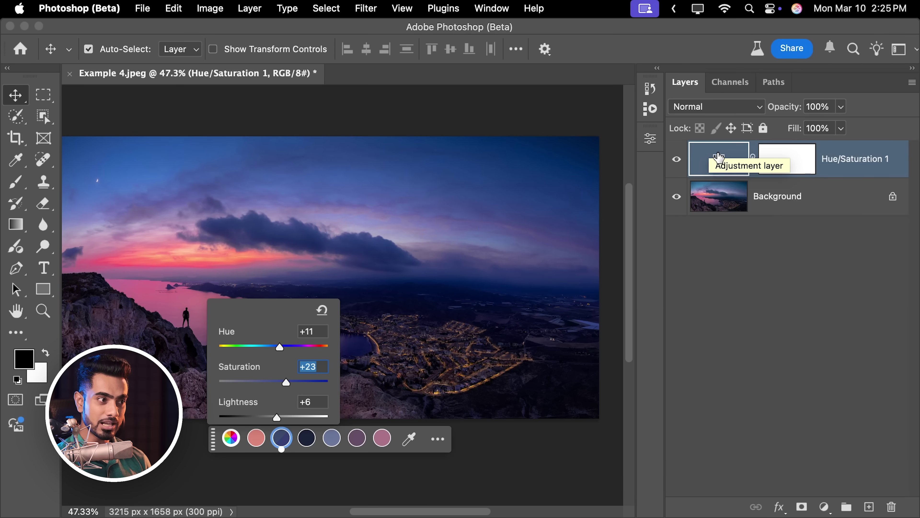
{"action": "left_click", "coordinate": [719, 158]}
{"action": "double_click", "coordinate": [719, 159]}
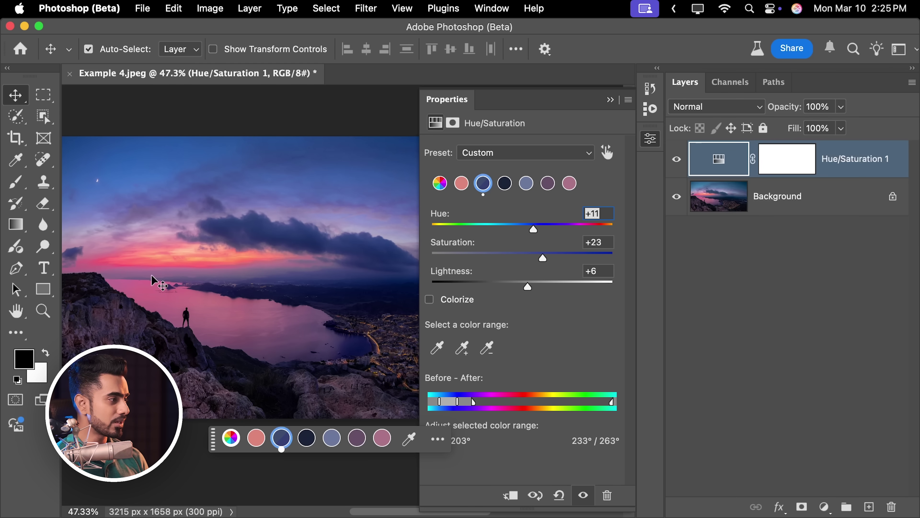
Add the text 'Something' in white over the sky.
{"action": "left_click", "coordinate": [178, 271]}
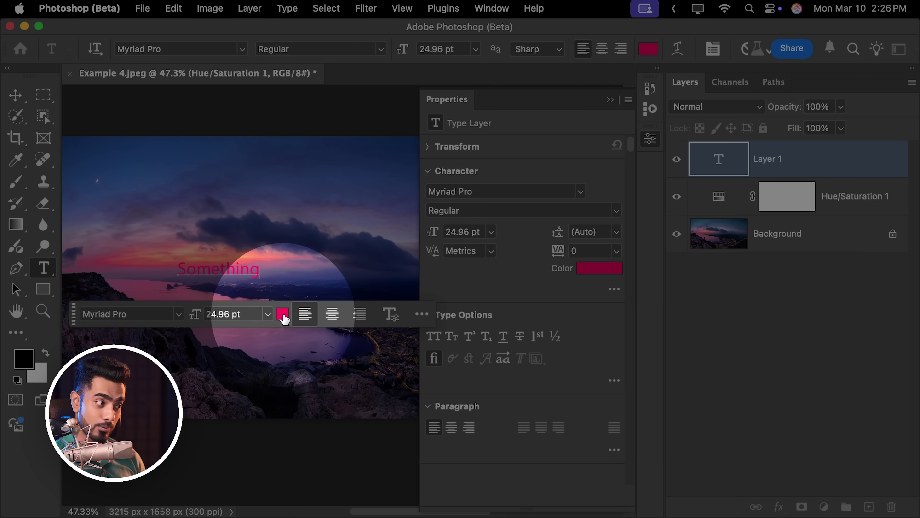
{"action": "left_click", "coordinate": [283, 313]}
{"action": "left_click", "coordinate": [542, 286]}
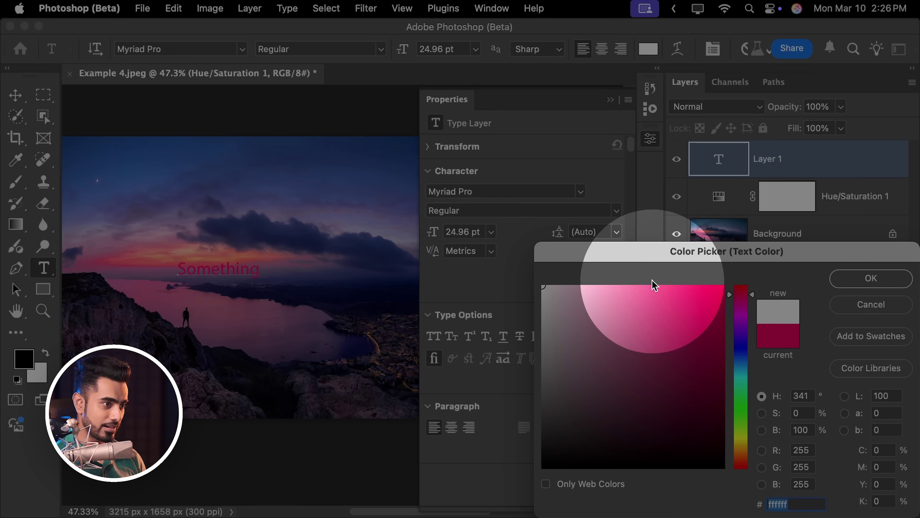
{"action": "left_click", "coordinate": [835, 283]}
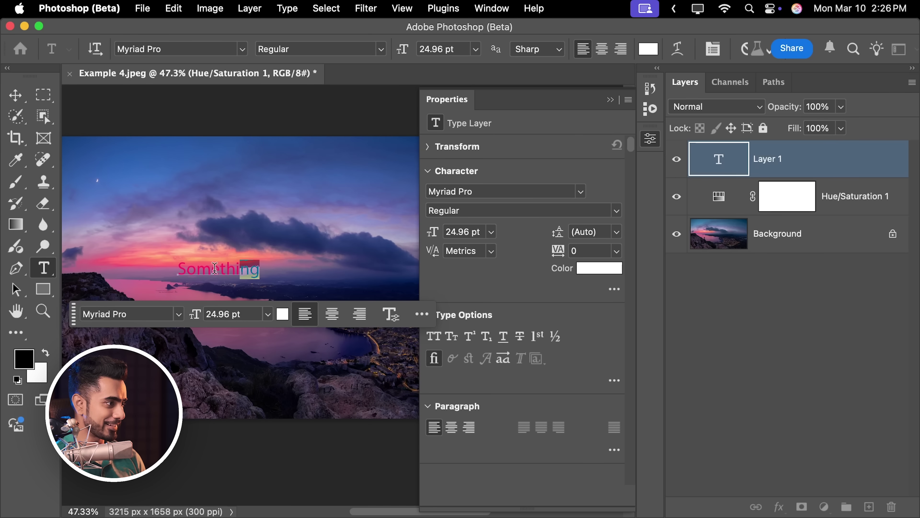
{"action": "left_click", "coordinate": [284, 312]}
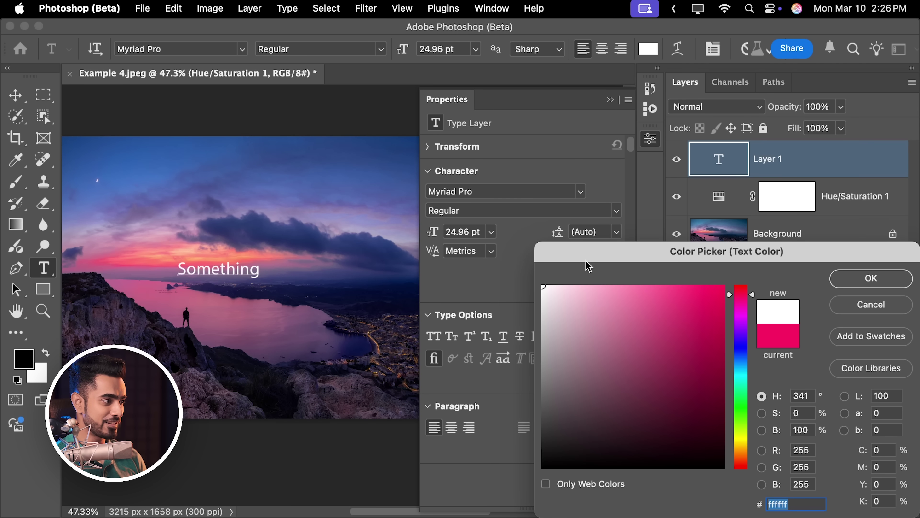
{"action": "left_click", "coordinate": [853, 287]}
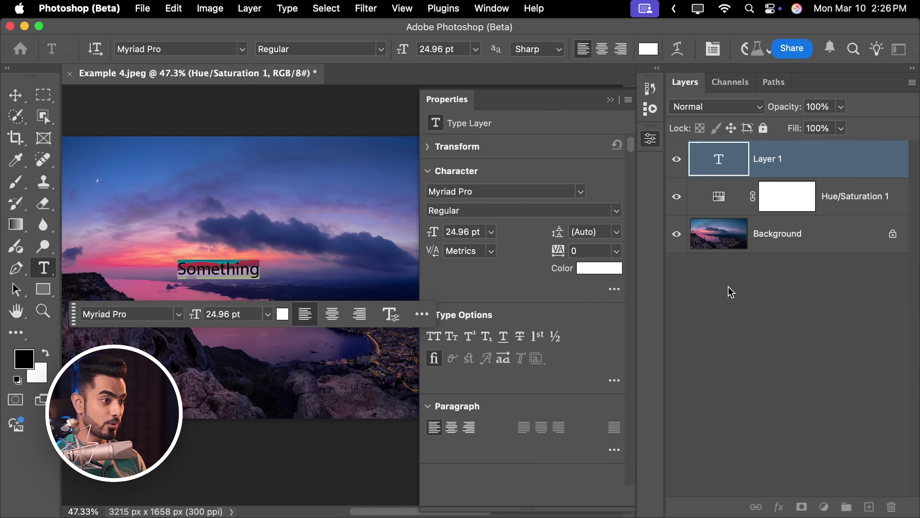
Select the Hue/Saturation 1 layer with the Move tool and reopen the dark blue sliders.
{"action": "left_click", "coordinate": [718, 198]}
{"action": "key", "text": "v"}
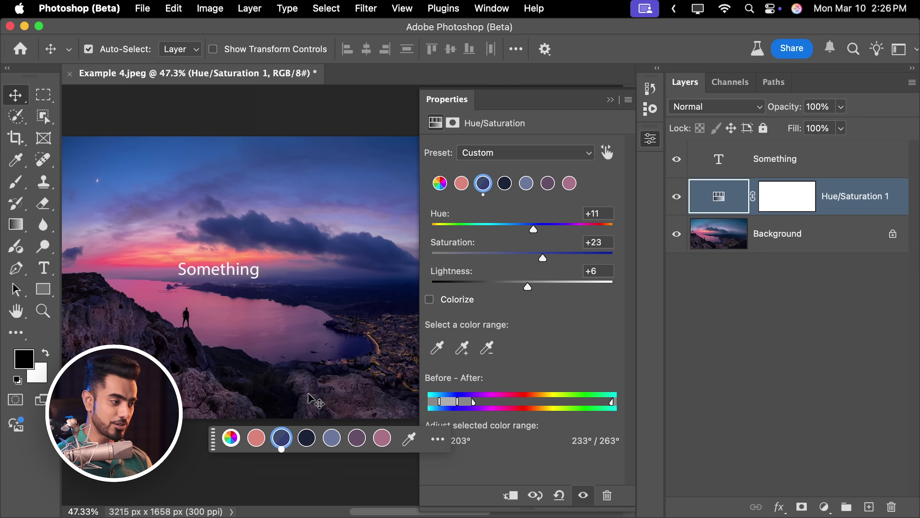
{"action": "left_click", "coordinate": [284, 444]}
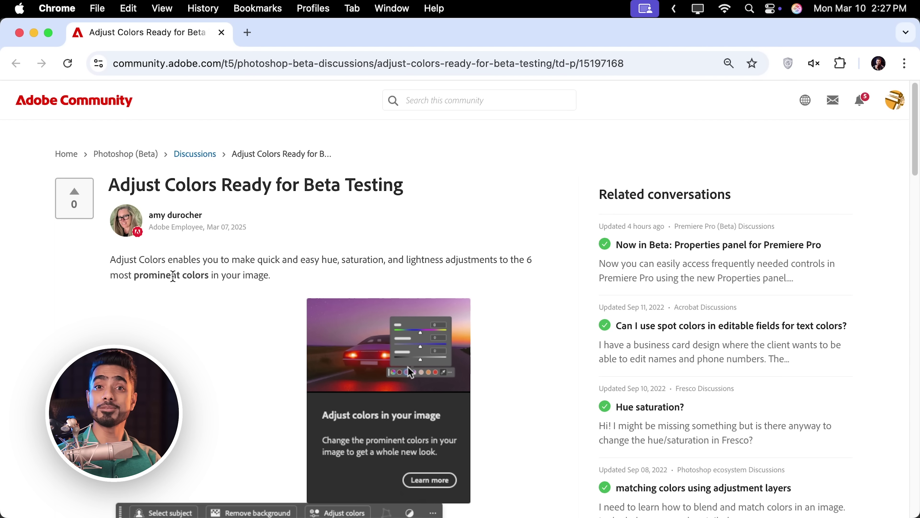
Scroll through the Adobe Community 'Adjust Colors Ready for Beta Testing' post.
{"action": "scroll", "coordinate": [185, 268], "scroll_direction": "down", "scroll_amount": 7}
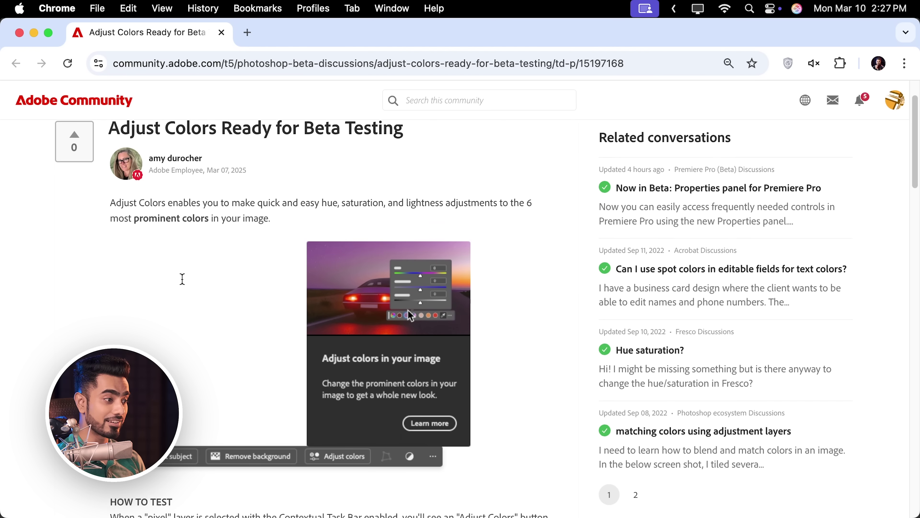
{"action": "scroll", "coordinate": [182, 279], "scroll_direction": "down", "scroll_amount": 10}
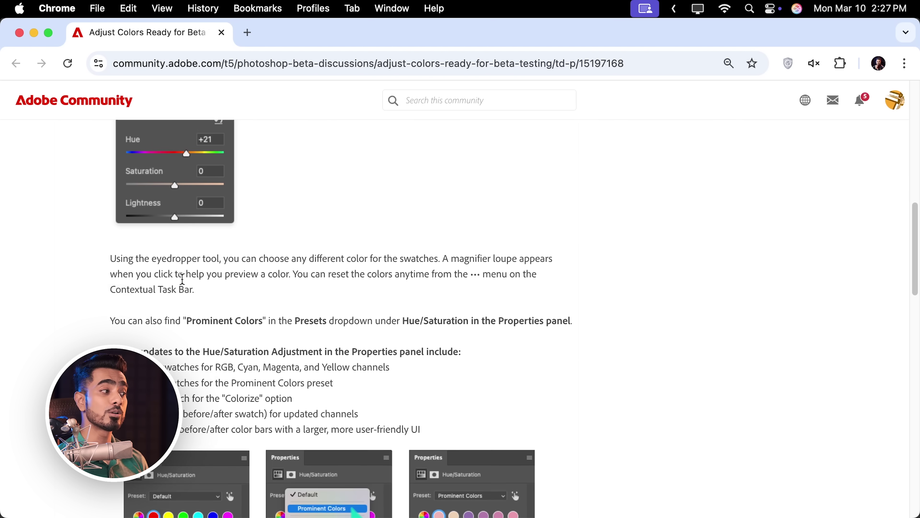